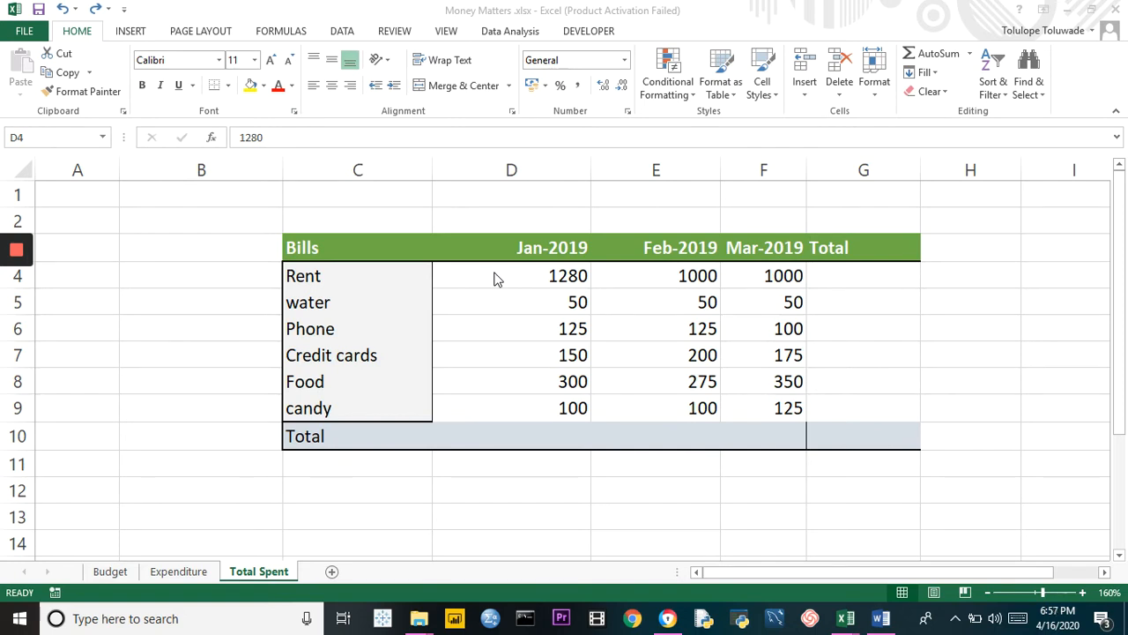
Total the January bills in cell D10 by adding the individual cells with =D4+D5+D6+D7+D8+D9
{"action": "left_click", "coordinate": [526, 434]}
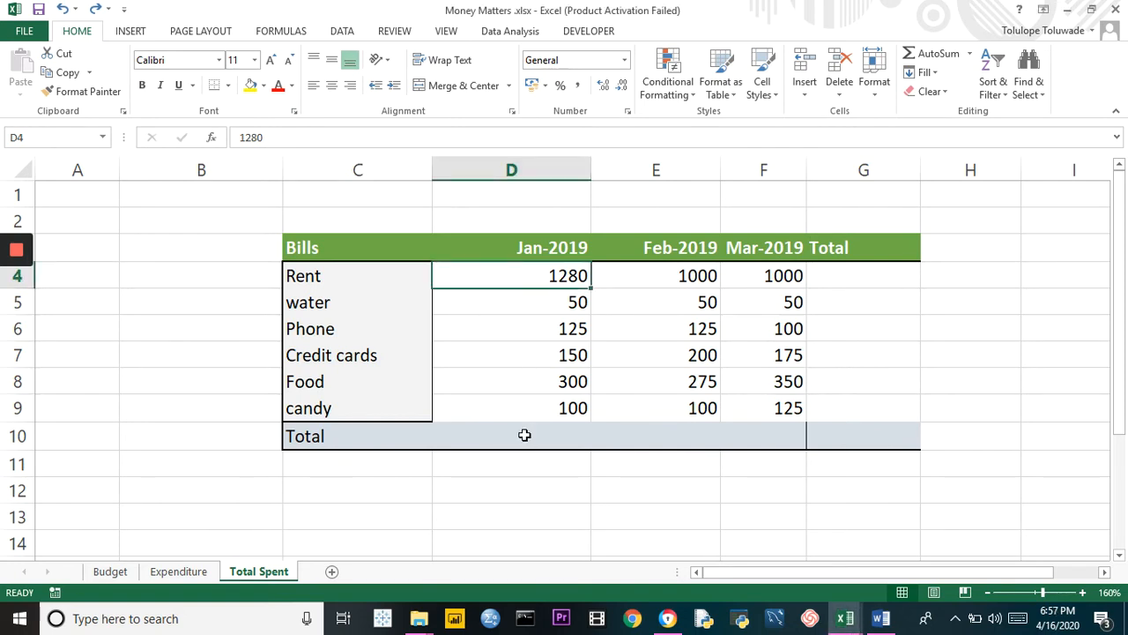
{"action": "left_click", "coordinate": [524, 435]}
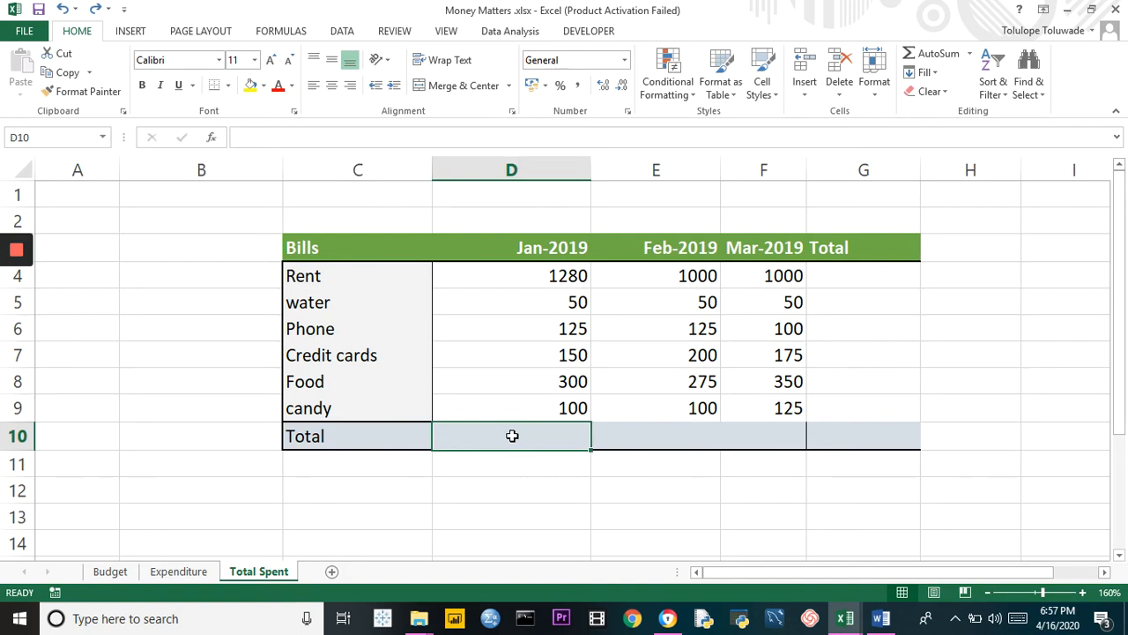
{"action": "type", "text": "="}
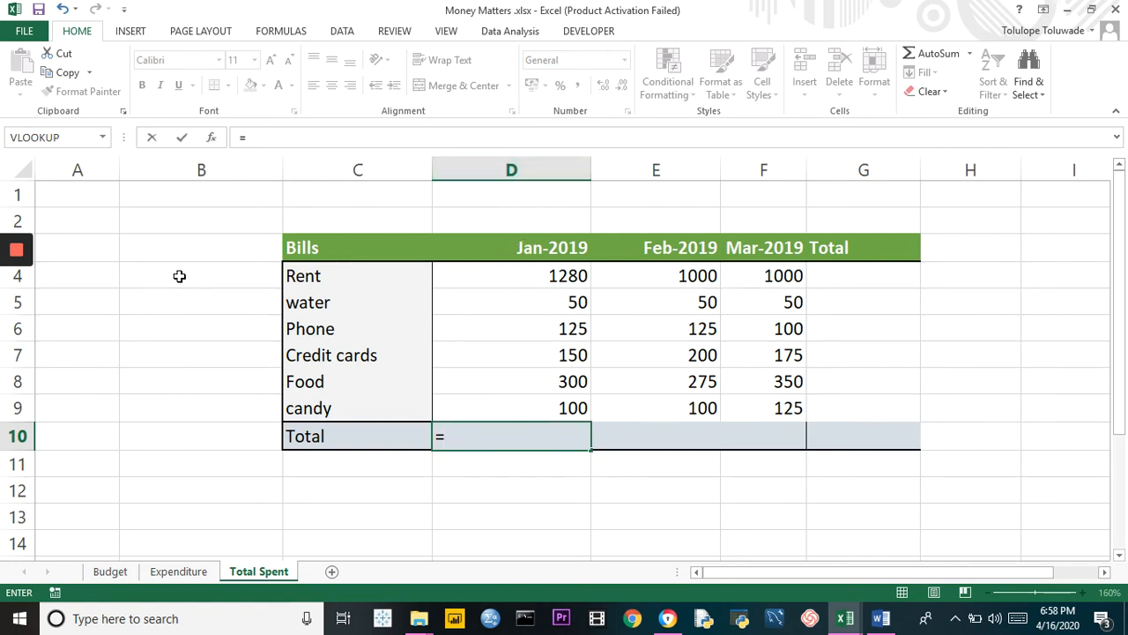
{"action": "left_click", "coordinate": [510, 281]}
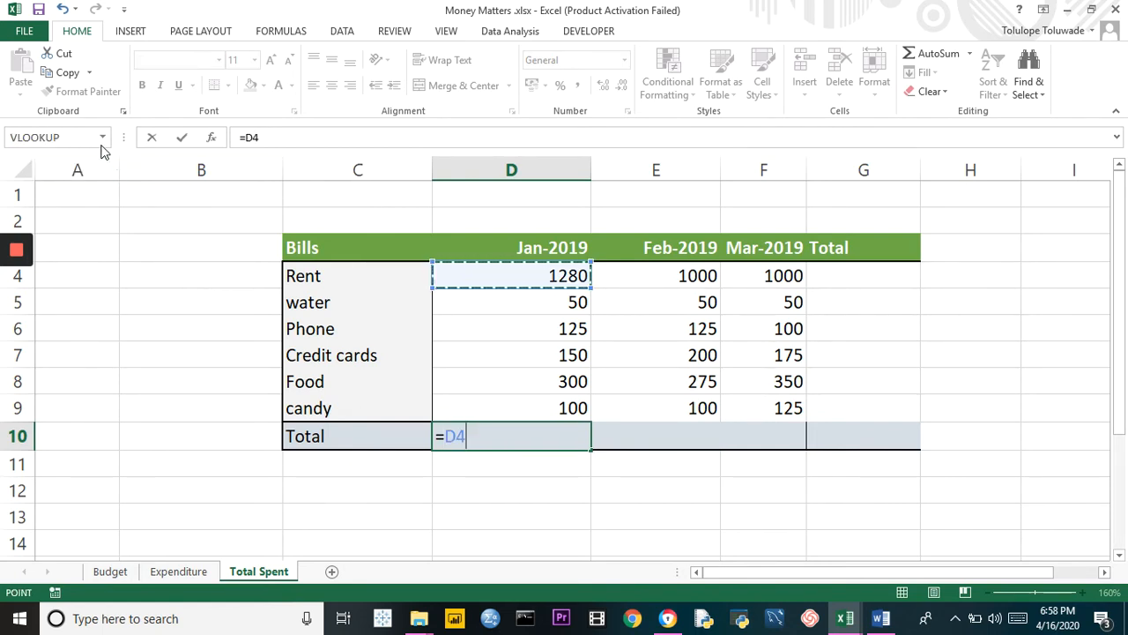
{"action": "left_click", "coordinate": [511, 272]}
{"action": "key", "text": "BackSpace"}
{"action": "key", "text": "BackSpace"}
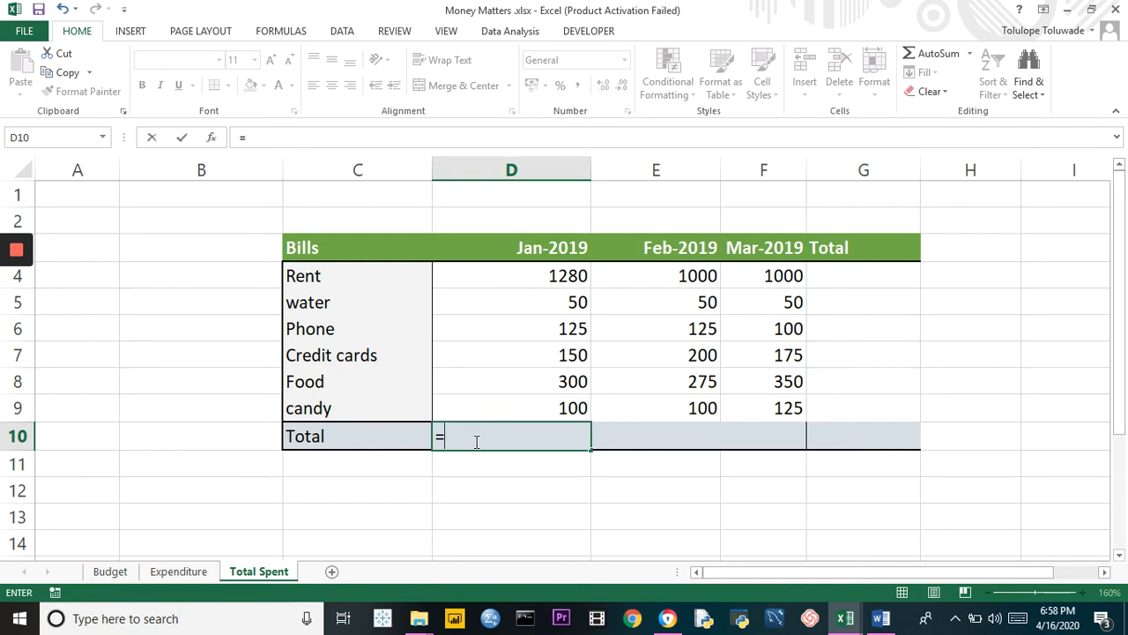
{"action": "left_click", "coordinate": [530, 276]}
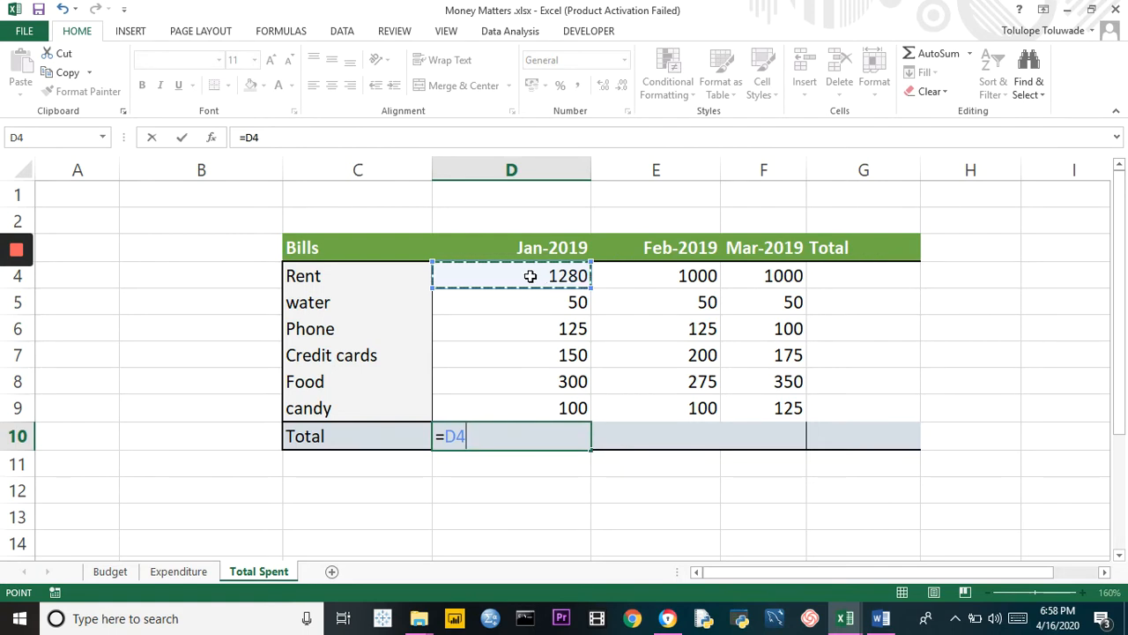
{"action": "type", "text": "+"}
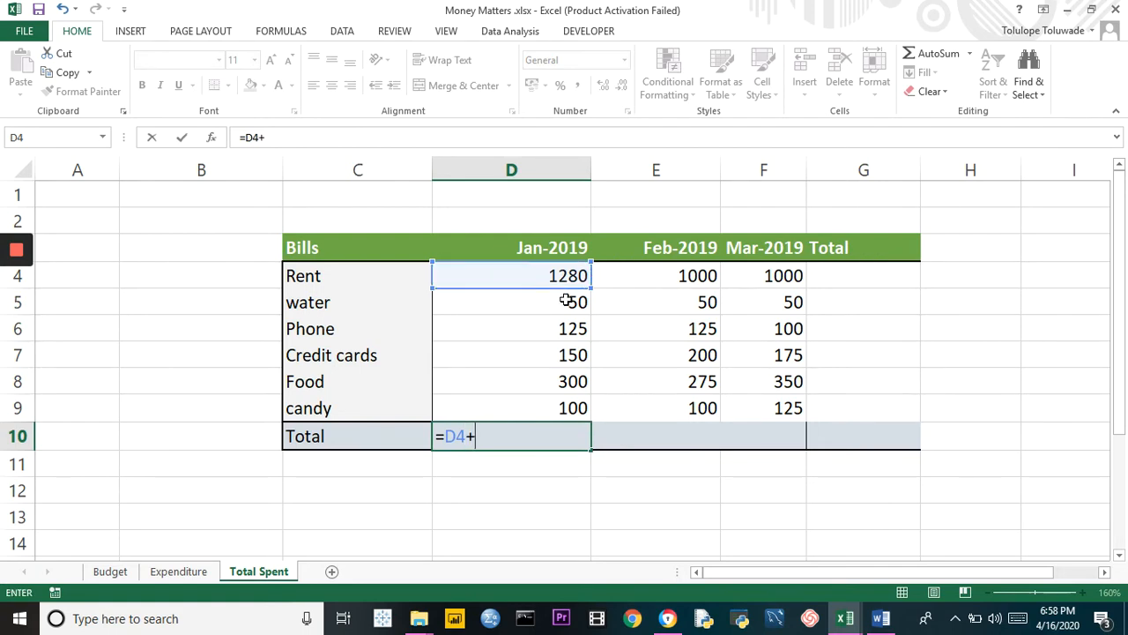
{"action": "left_click", "coordinate": [567, 302]}
{"action": "type", "text": "+"}
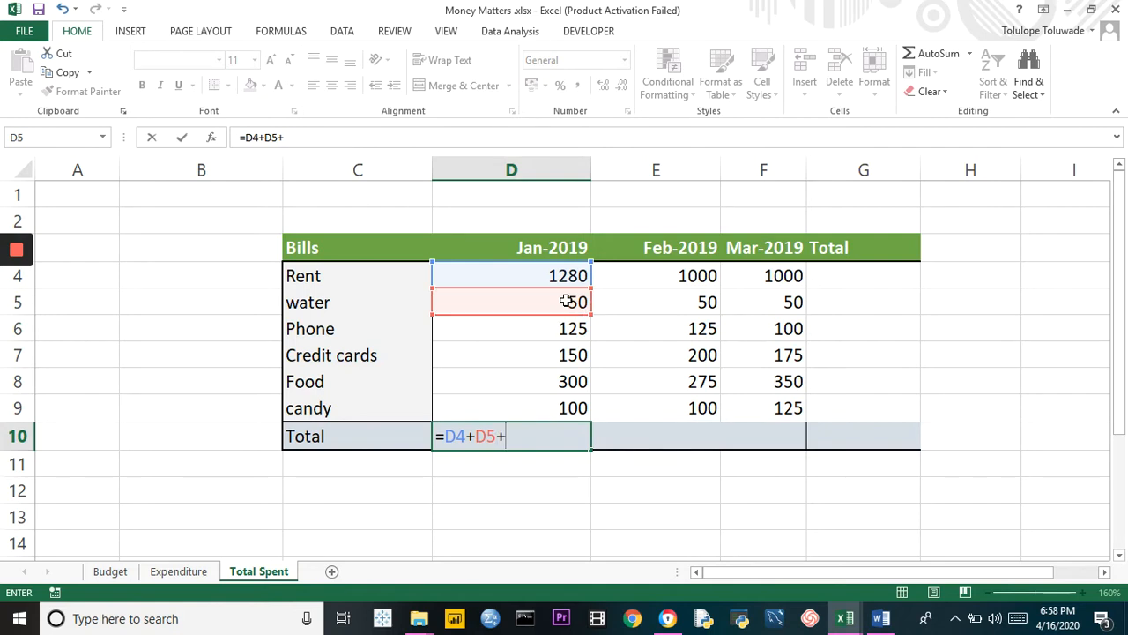
{"action": "left_click", "coordinate": [564, 329]}
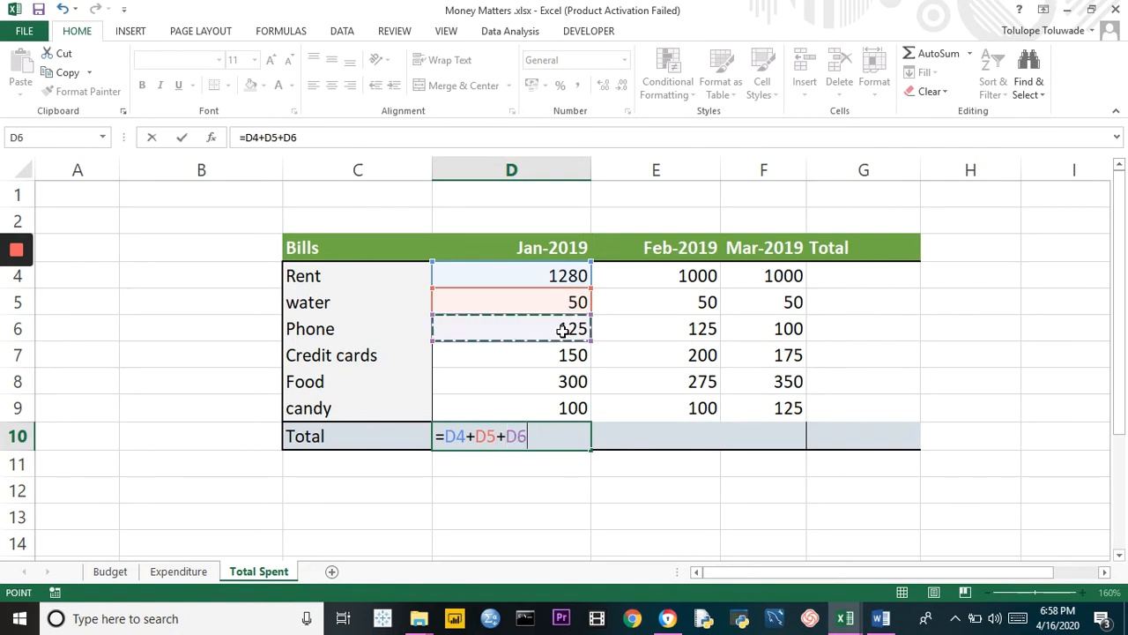
{"action": "type", "text": "+"}
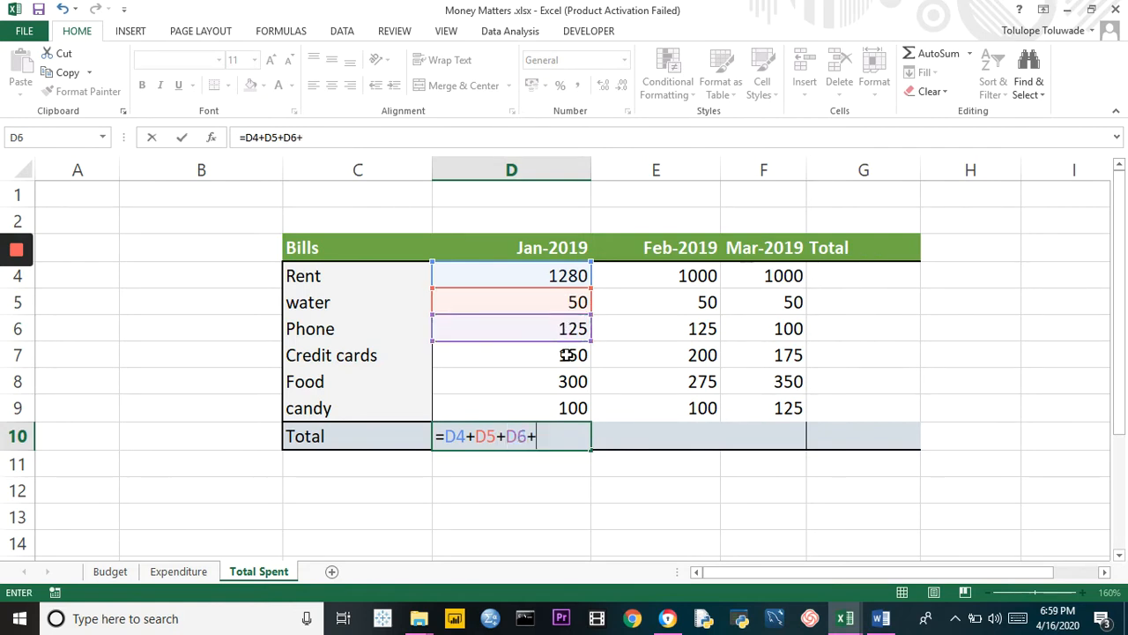
{"action": "left_click", "coordinate": [567, 354]}
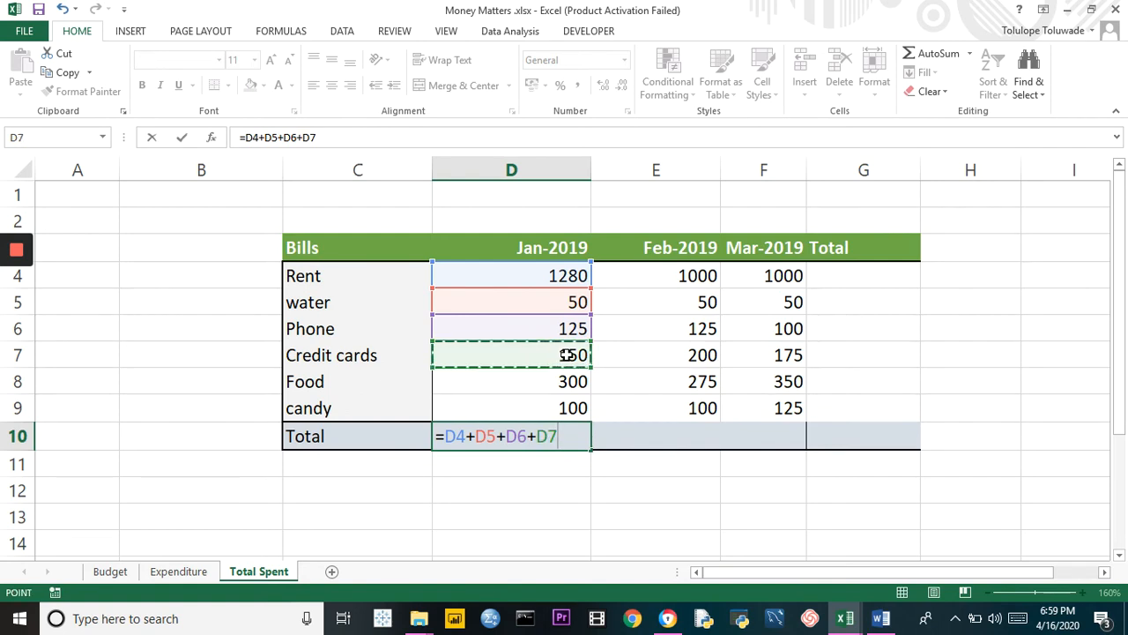
{"action": "type", "text": "+"}
{"action": "left_click", "coordinate": [570, 380]}
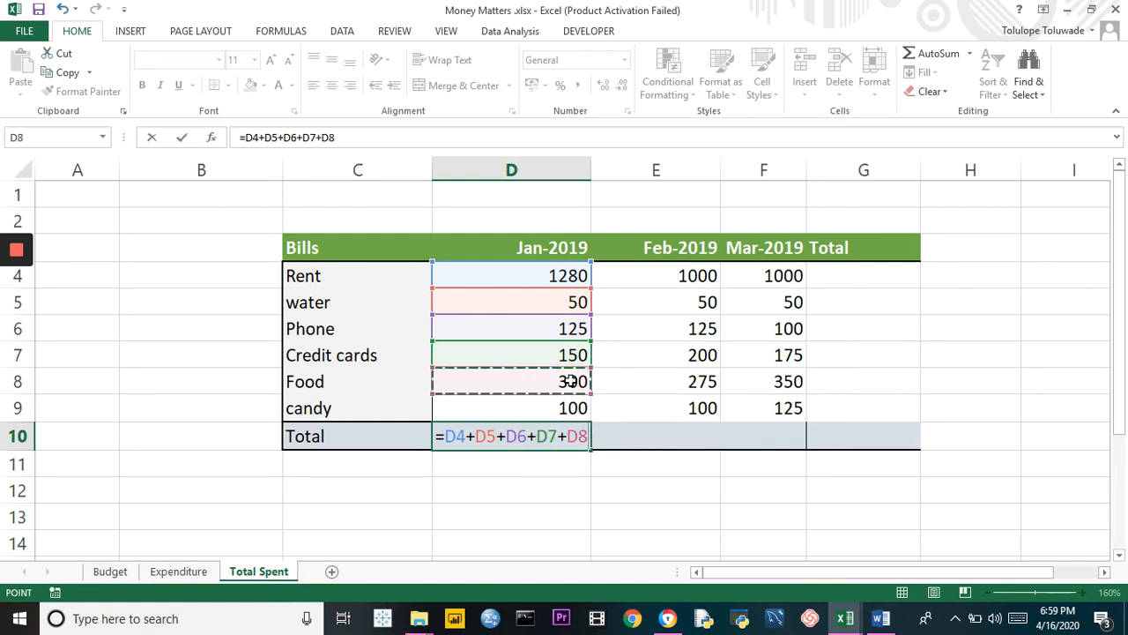
{"action": "type", "text": "+"}
{"action": "left_click", "coordinate": [571, 407]}
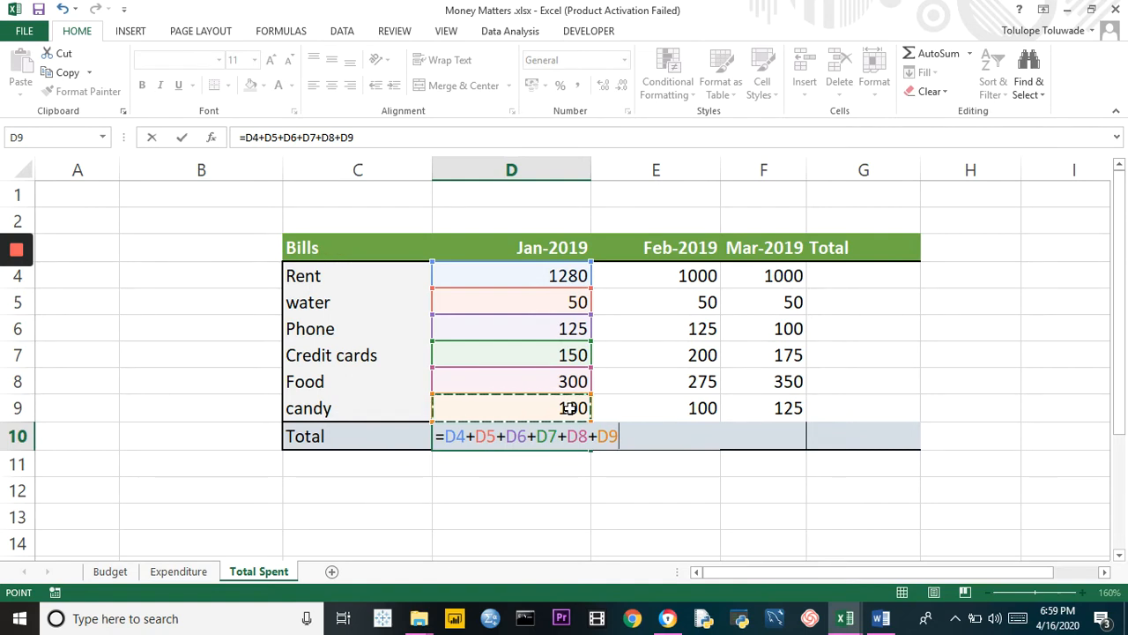
{"action": "key", "text": "Return"}
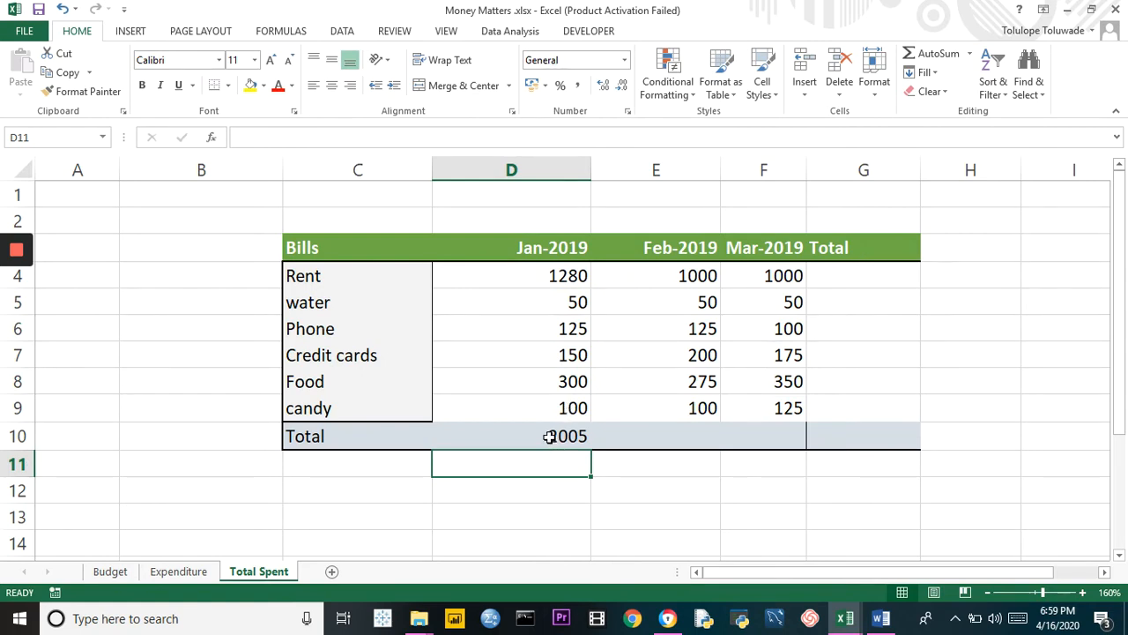
Replace the cell-by-cell January total in D10 with the formula =SUM(D4:D9)
{"action": "left_click", "coordinate": [549, 437]}
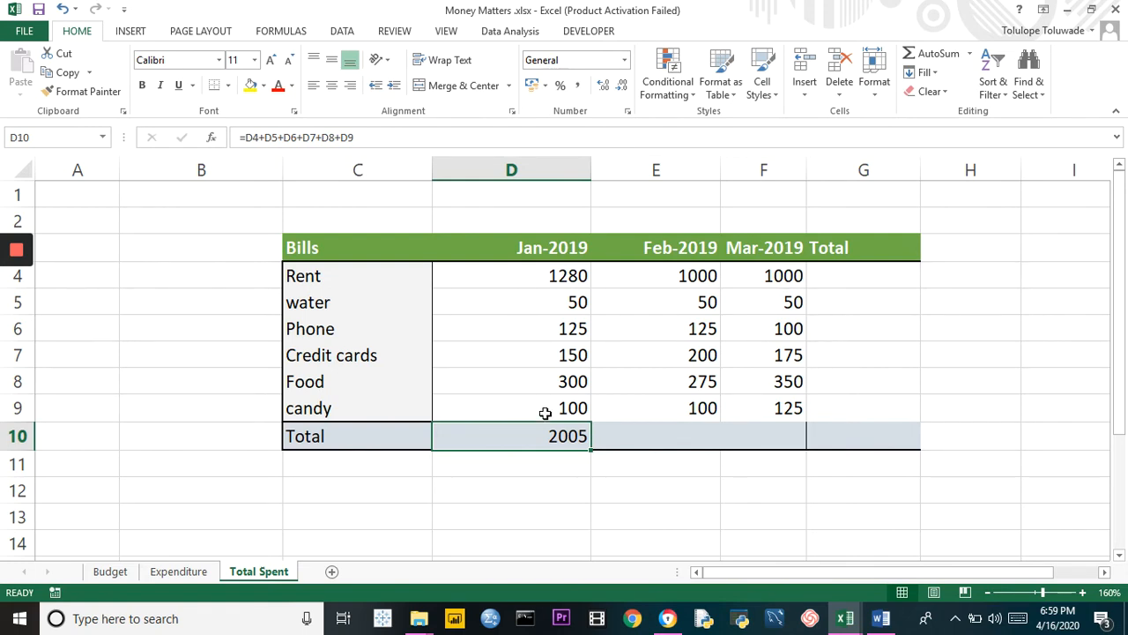
{"action": "key", "text": "Delete"}
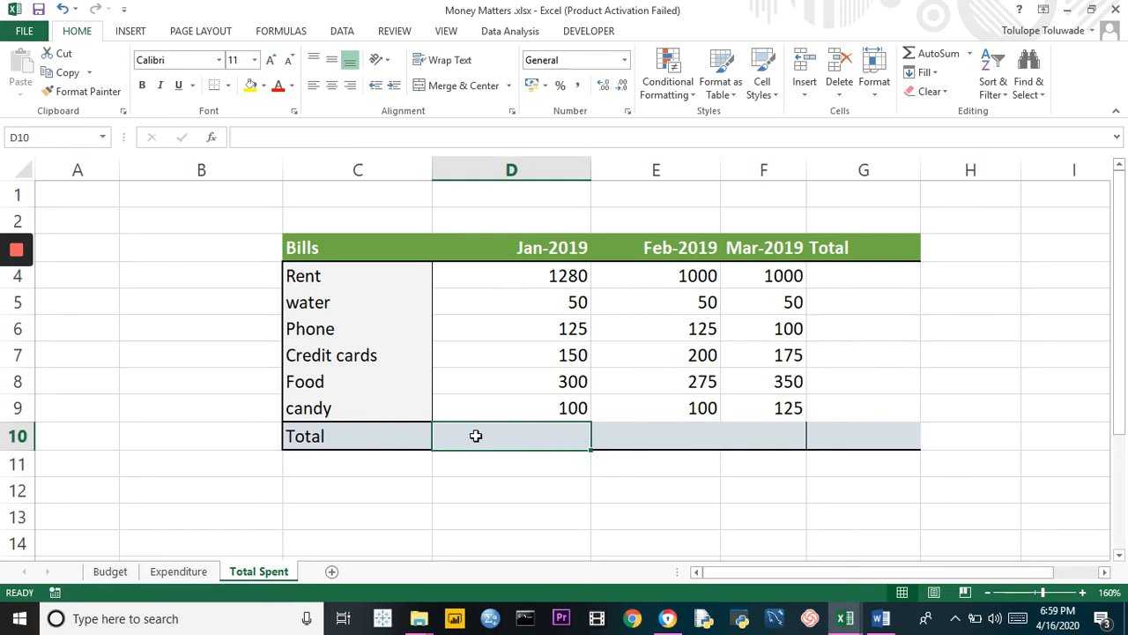
{"action": "type", "text": "="}
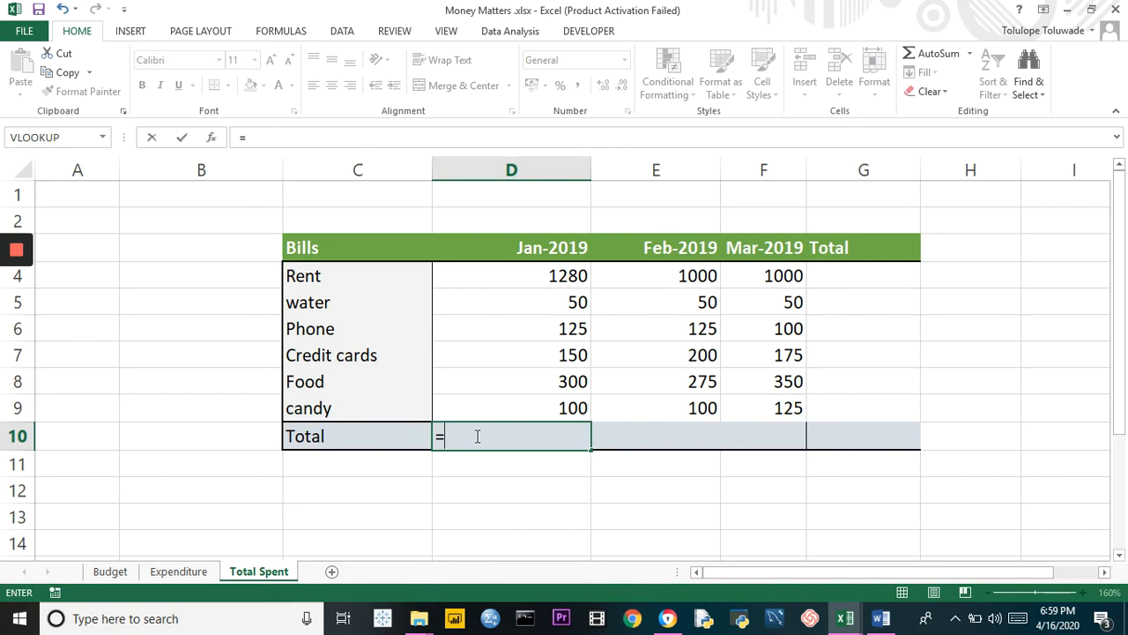
{"action": "type", "text": "SUM"}
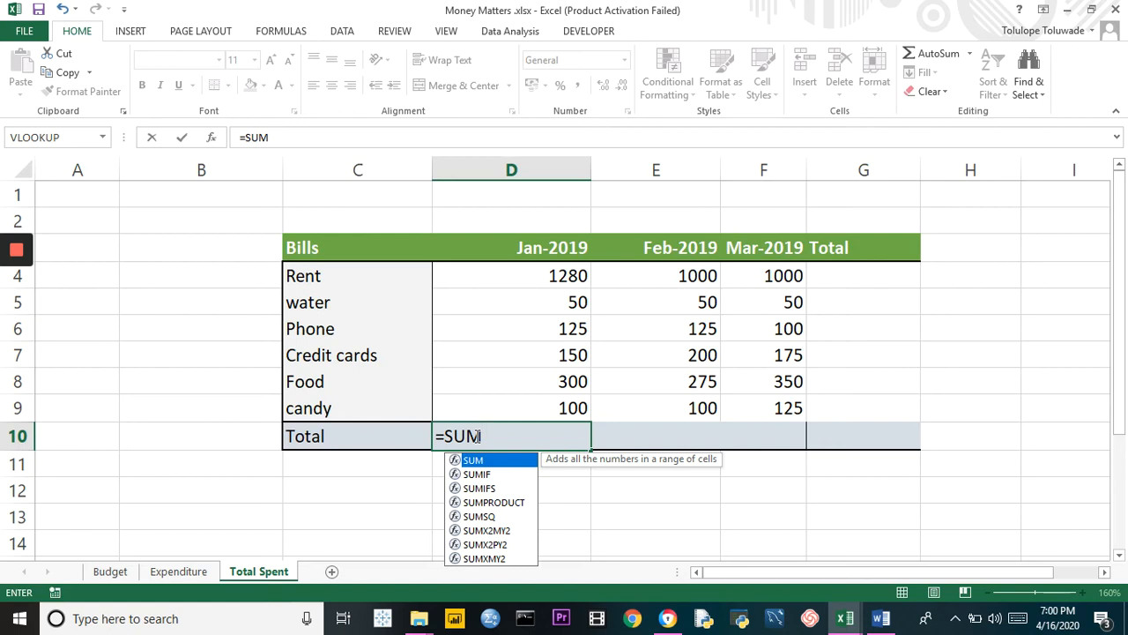
{"action": "type", "text": "("}
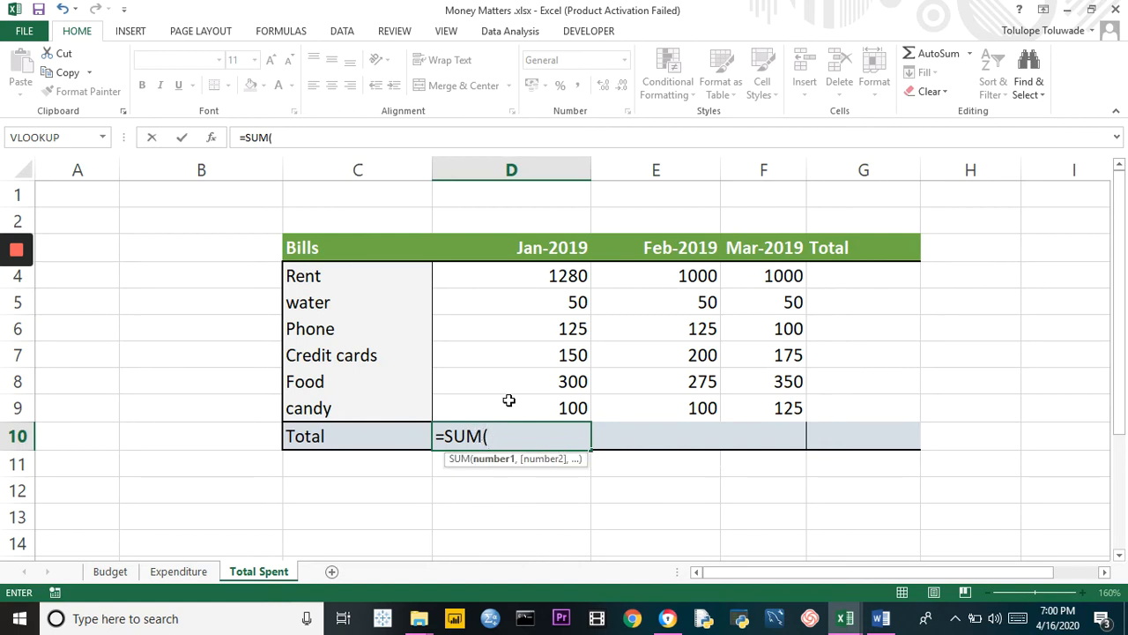
{"action": "left_click", "coordinate": [547, 275]}
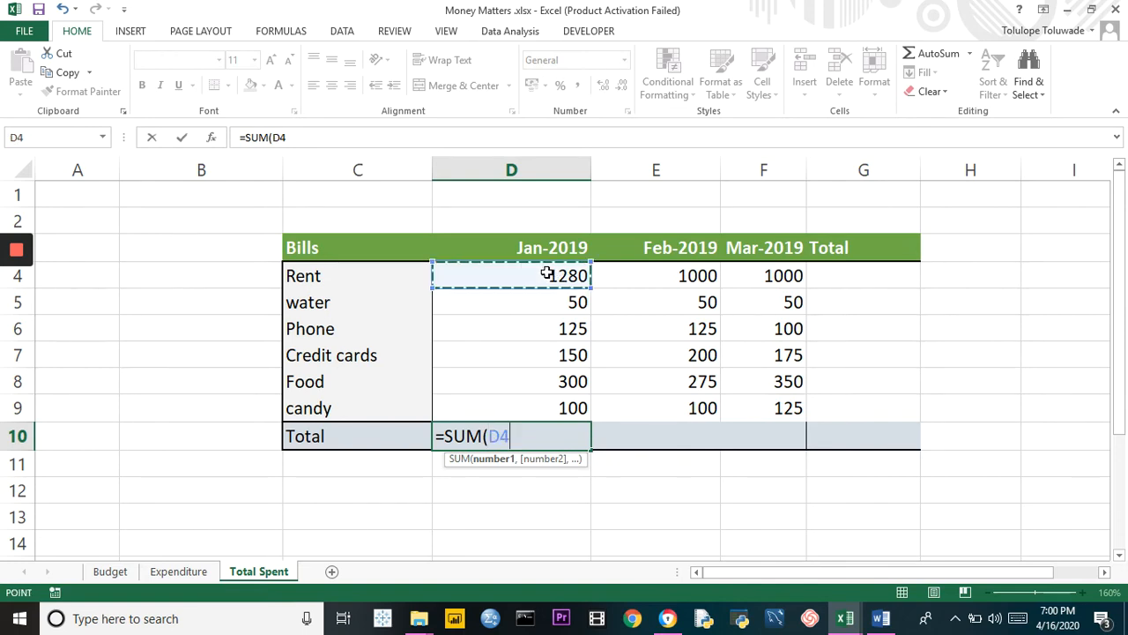
{"action": "left_click_drag", "start_coordinate": [548, 275], "coordinate": [561, 401]}
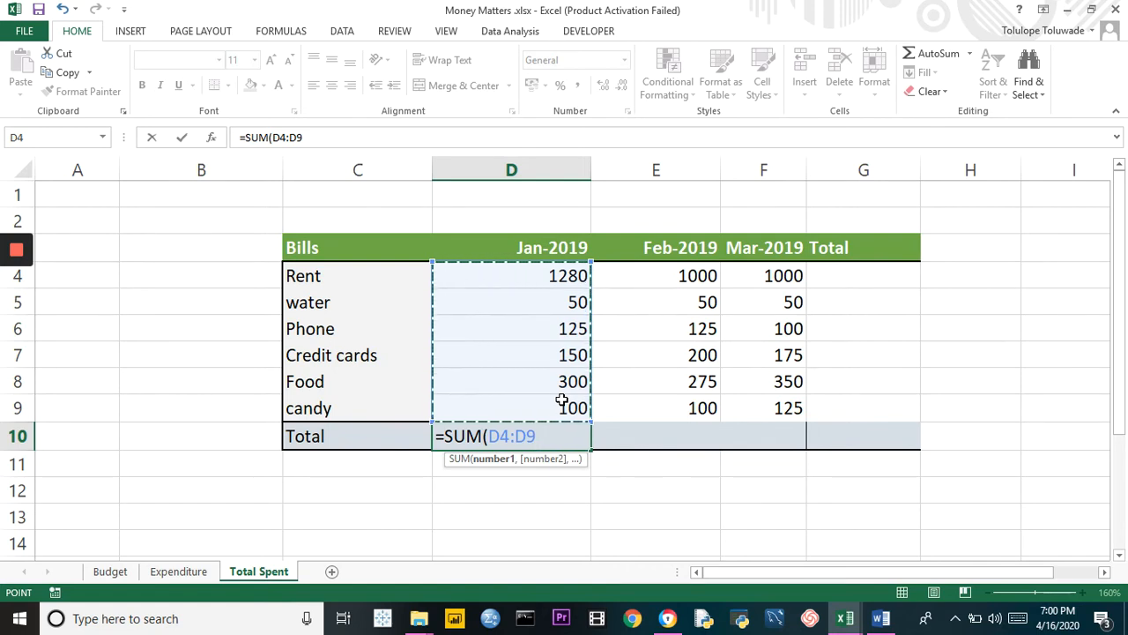
{"action": "type", "text": ")"}
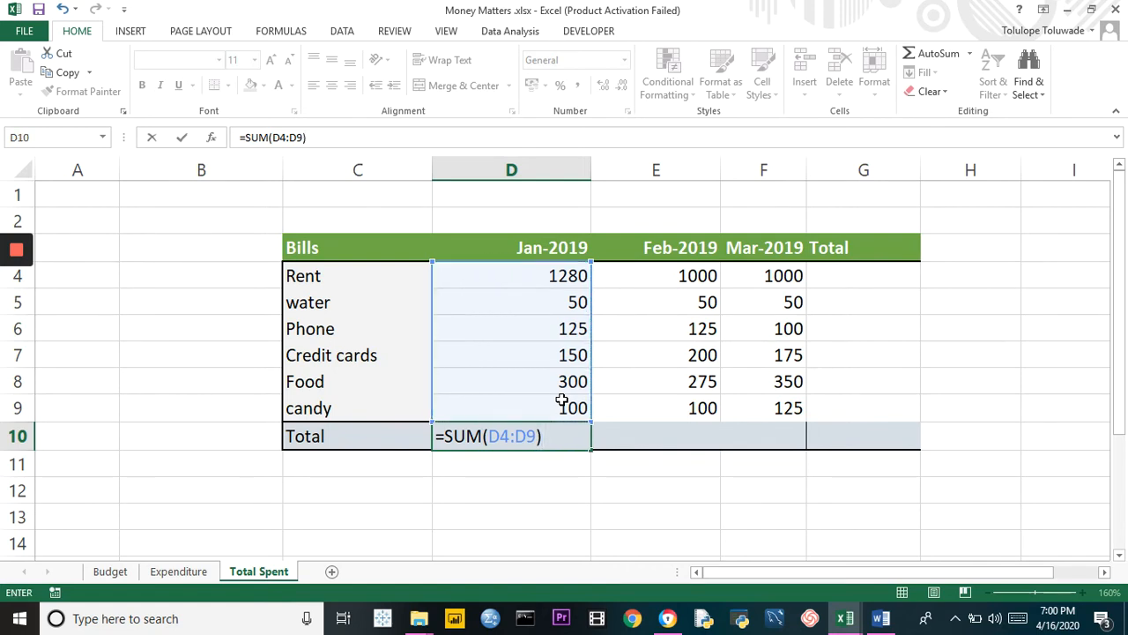
{"action": "key", "text": "Return"}
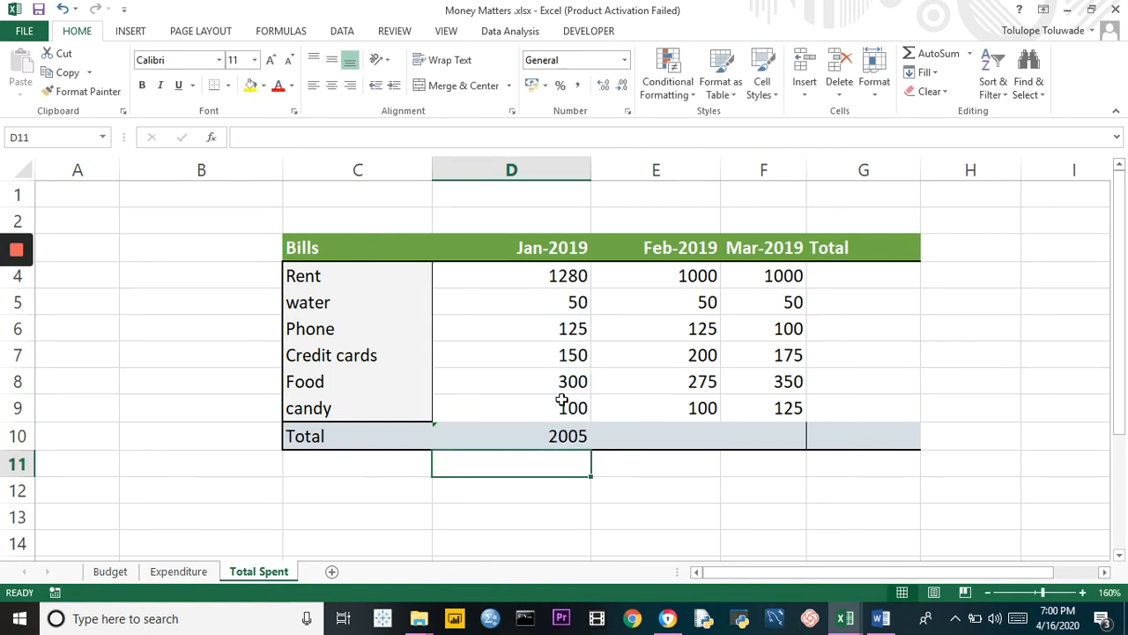
Total the February bills in cell E10 with a SUM formula over E4:E9
{"action": "left_click", "coordinate": [657, 438]}
{"action": "type", "text": "="}
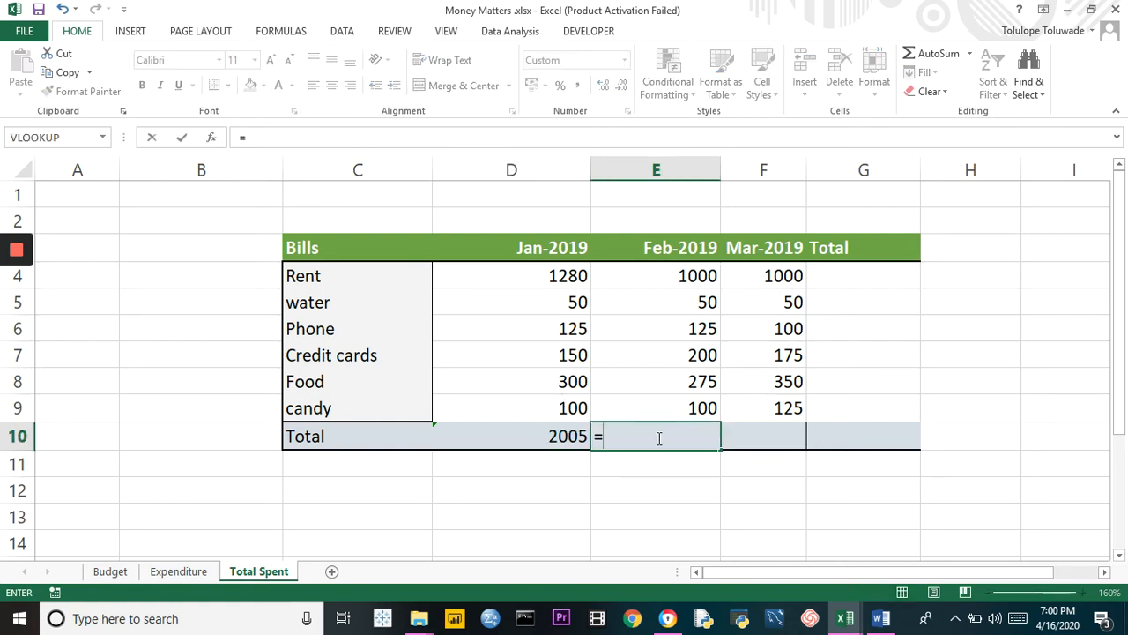
{"action": "type", "text": "SUM("}
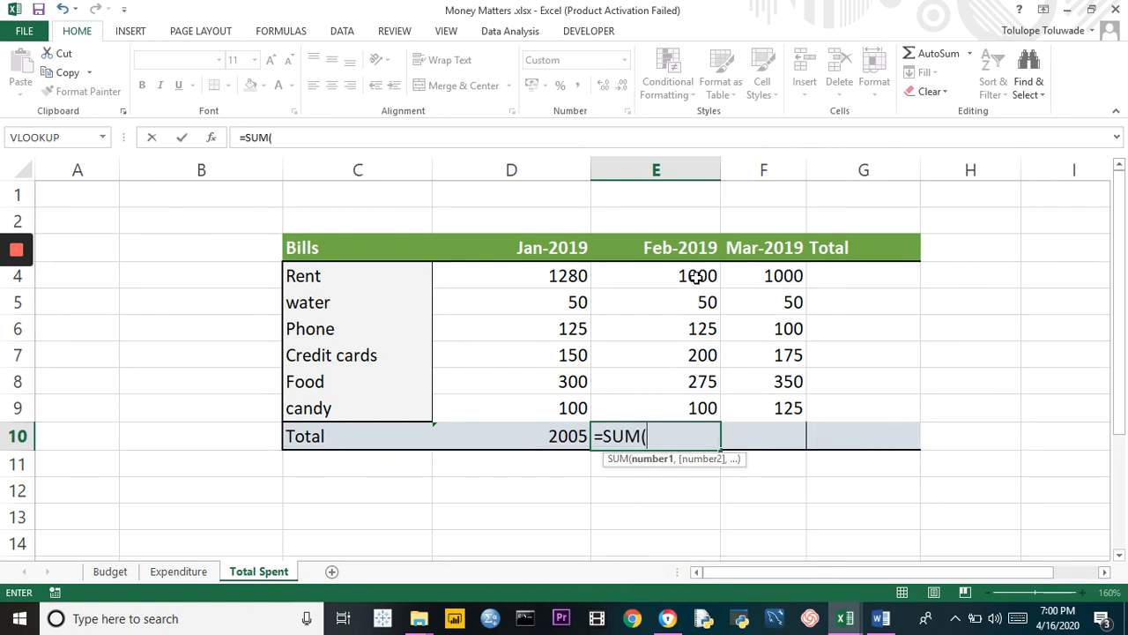
{"action": "left_click_drag", "start_coordinate": [696, 275], "coordinate": [702, 407]}
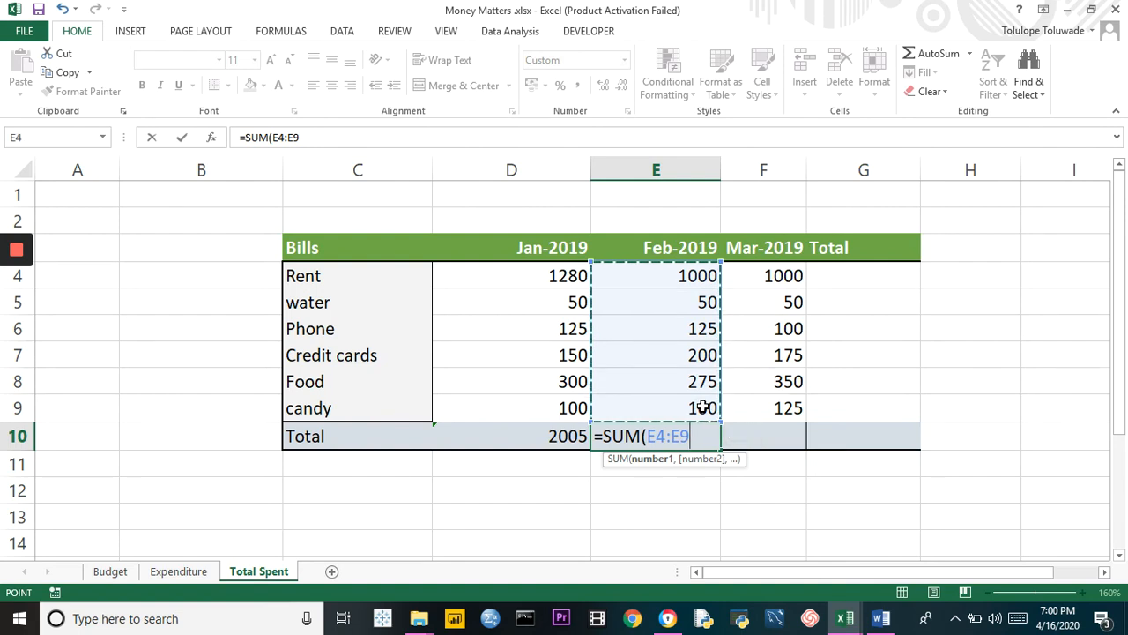
{"action": "key", "text": "Return"}
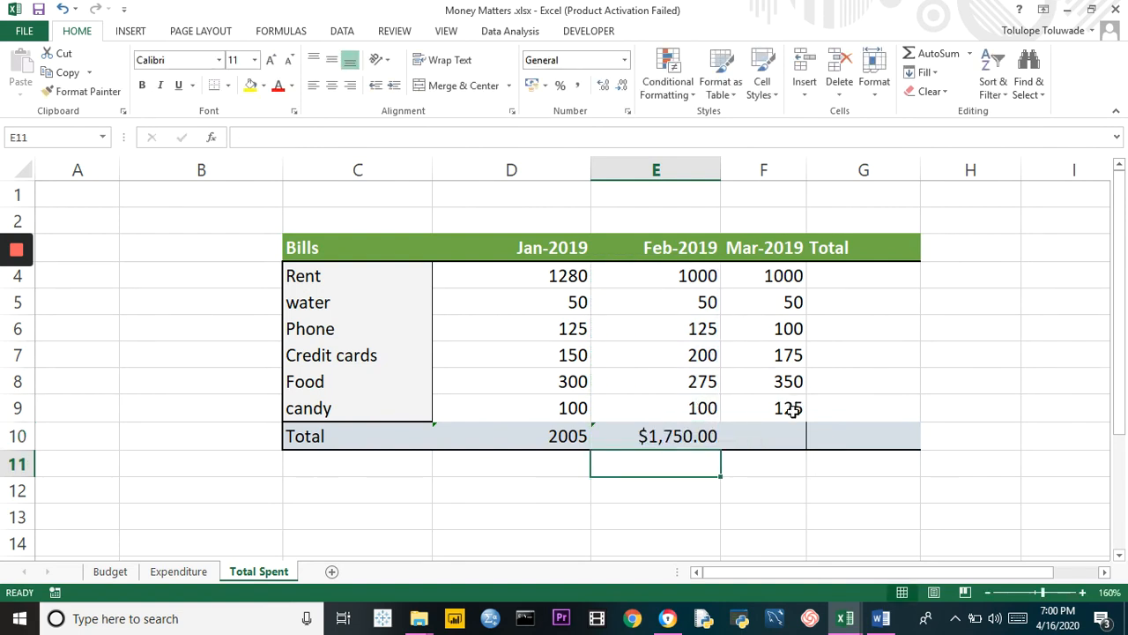
Total the March bills in cell F10 with a SUM formula over F4:F9
{"action": "left_click", "coordinate": [769, 276]}
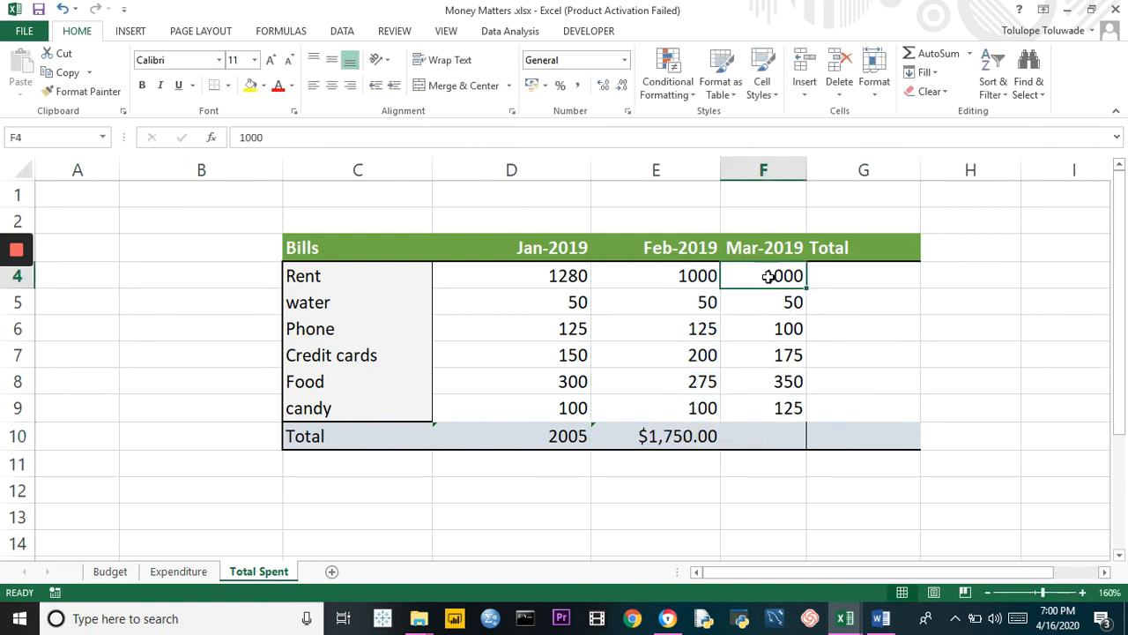
{"action": "left_click", "coordinate": [762, 441]}
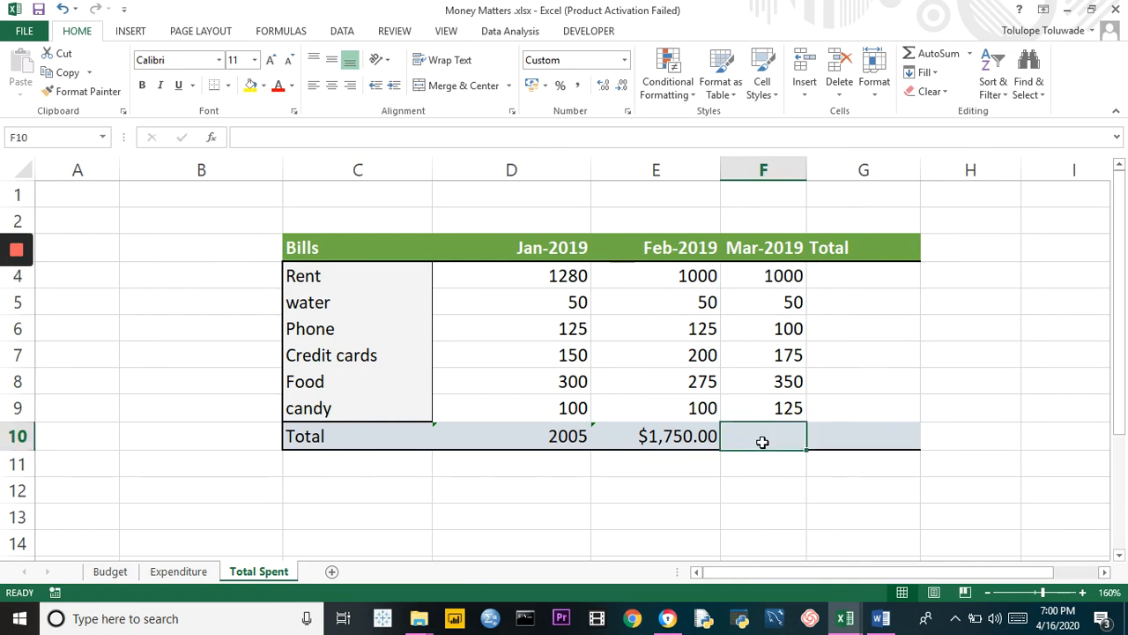
{"action": "type", "text": "=SUM("}
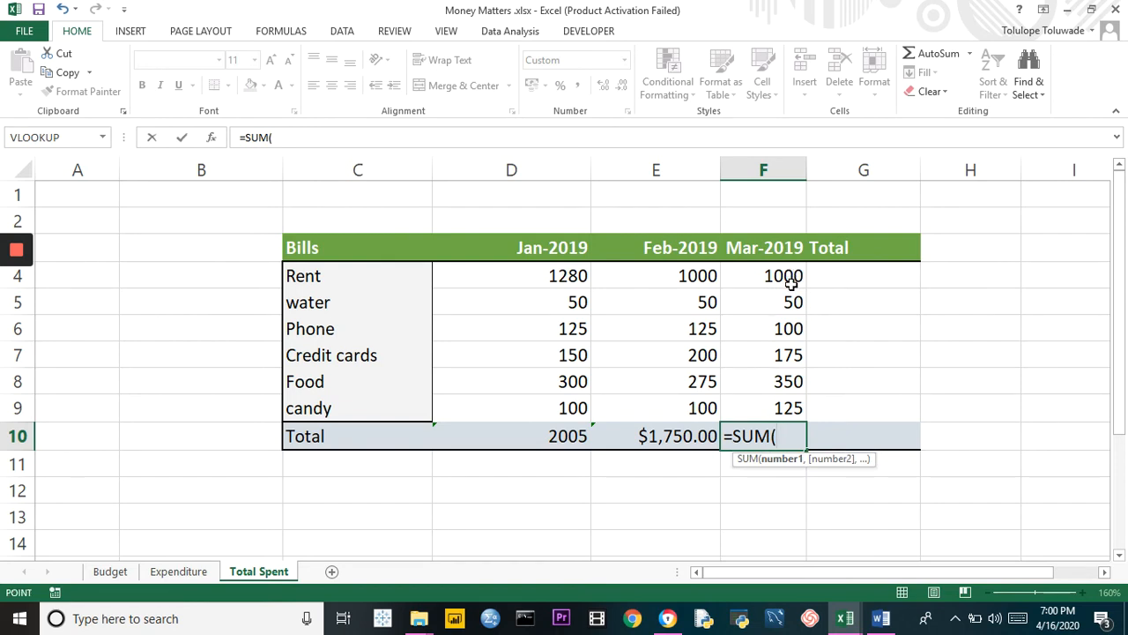
{"action": "left_click_drag", "start_coordinate": [795, 275], "coordinate": [792, 402]}
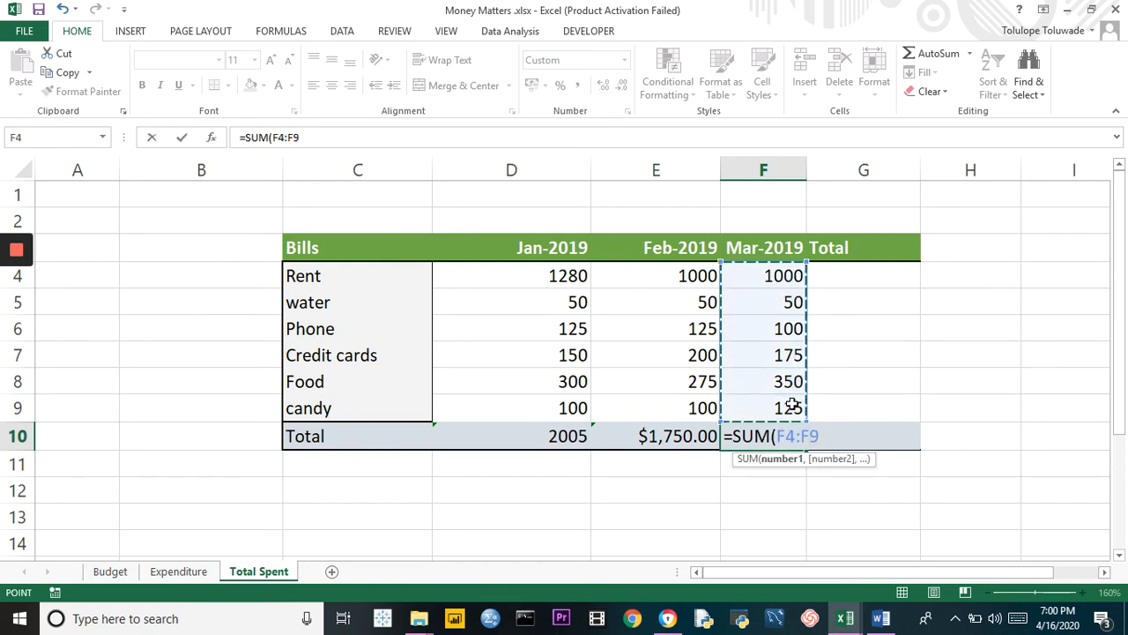
{"action": "key", "text": "Return"}
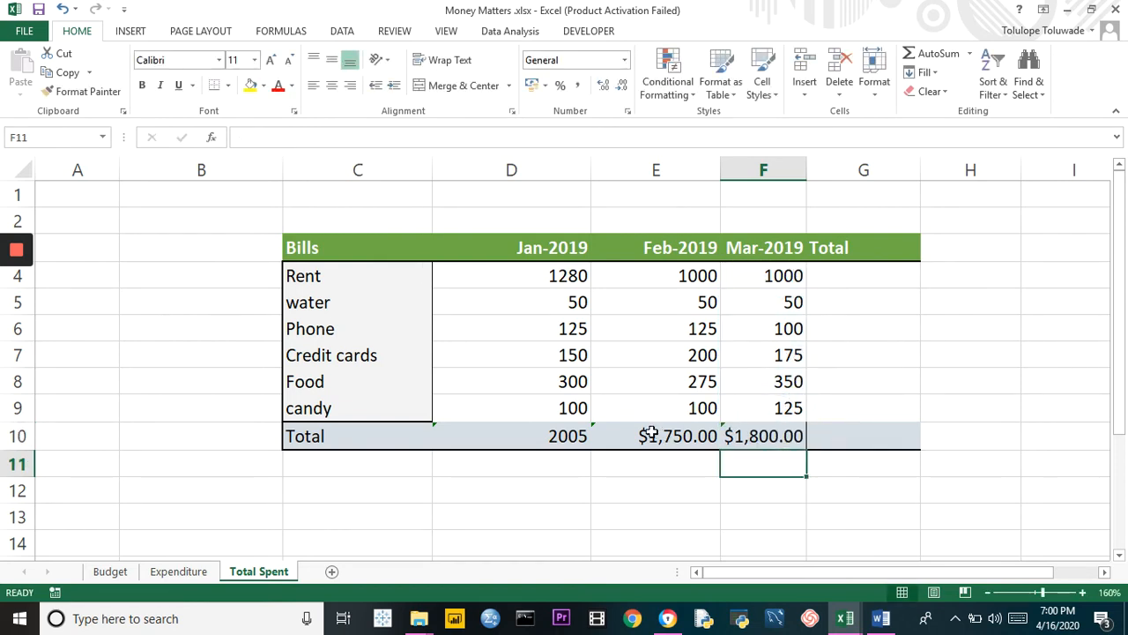
Set the number format of the February and March totals in E10 and F10 to General
{"action": "left_click", "coordinate": [649, 435]}
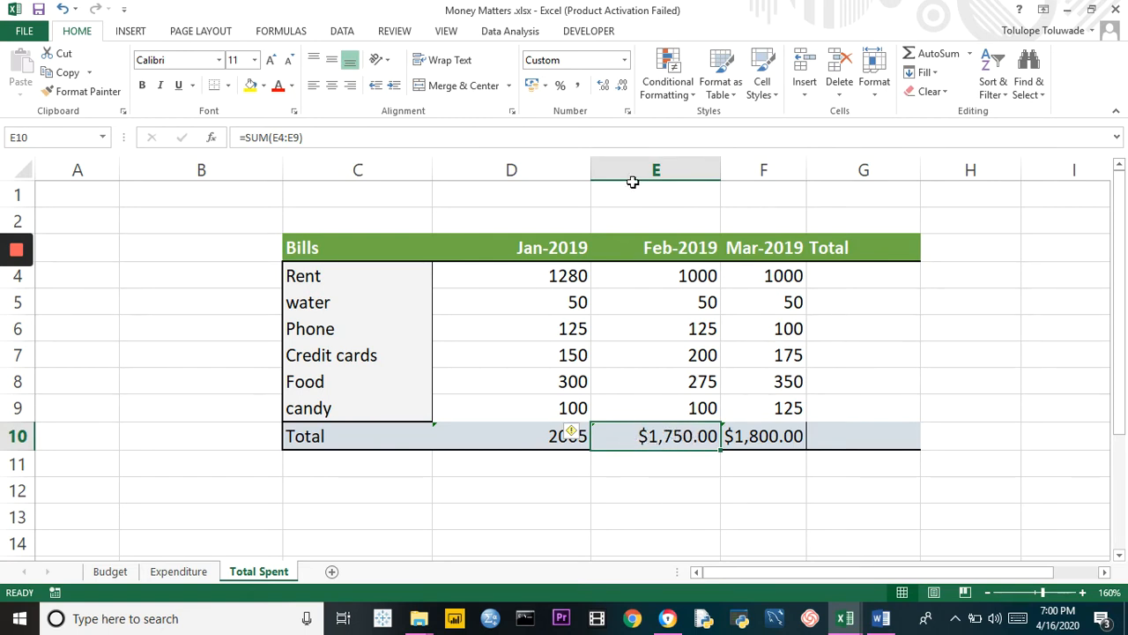
{"action": "left_click", "coordinate": [625, 60]}
{"action": "left_click", "coordinate": [604, 92]}
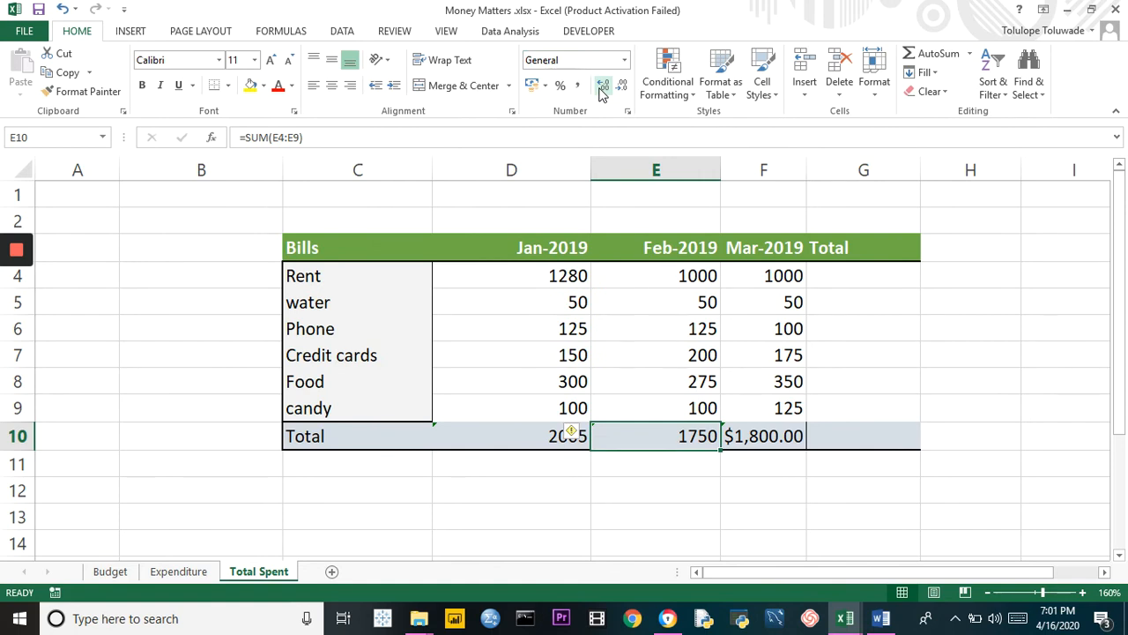
{"action": "left_click", "coordinate": [767, 441]}
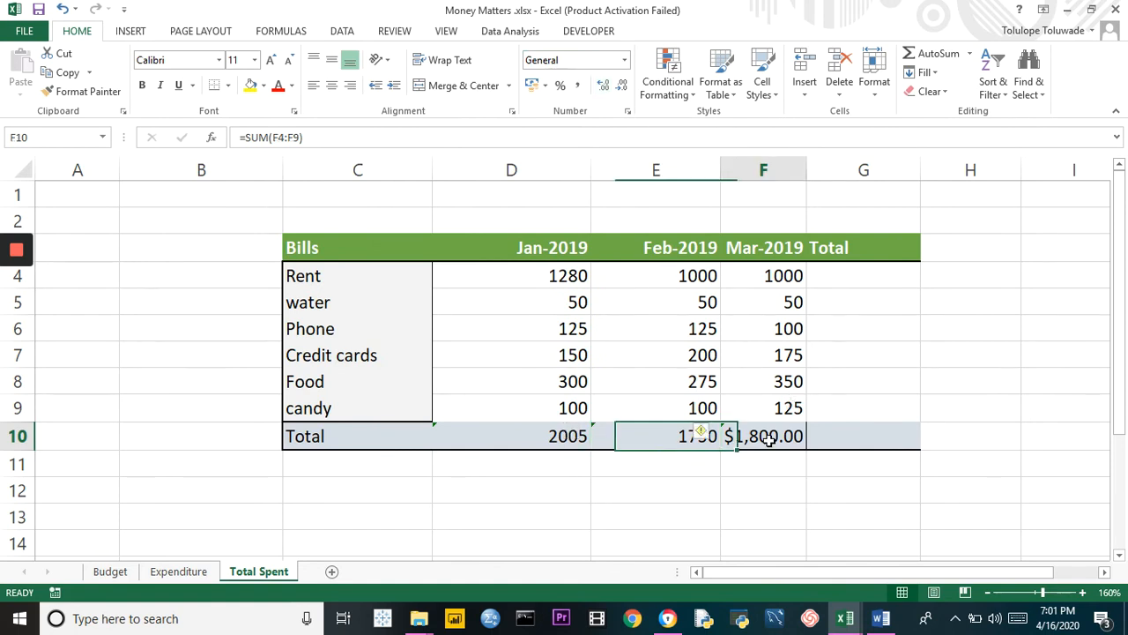
{"action": "left_click", "coordinate": [626, 60]}
{"action": "left_click", "coordinate": [617, 93]}
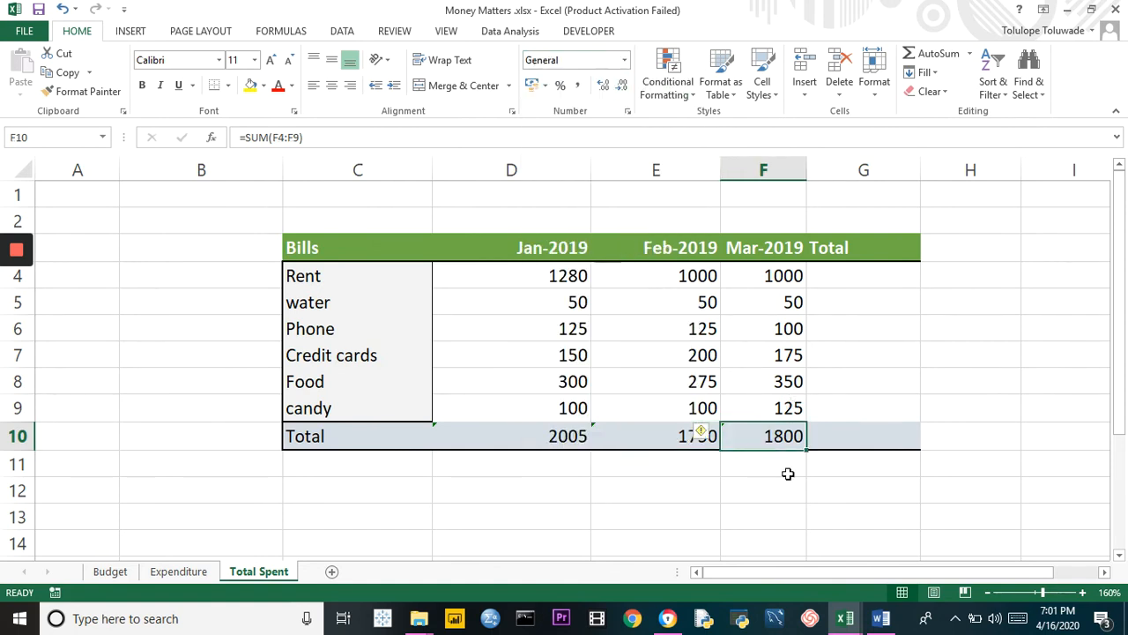
{"action": "left_click", "coordinate": [682, 470]}
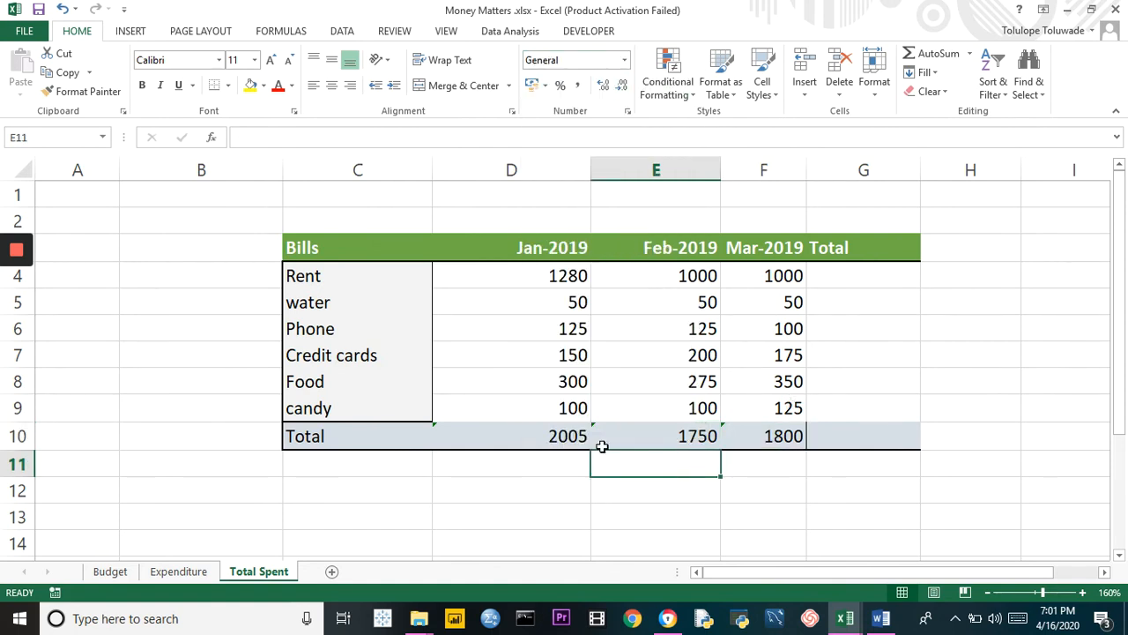
{"action": "left_click", "coordinate": [541, 280]}
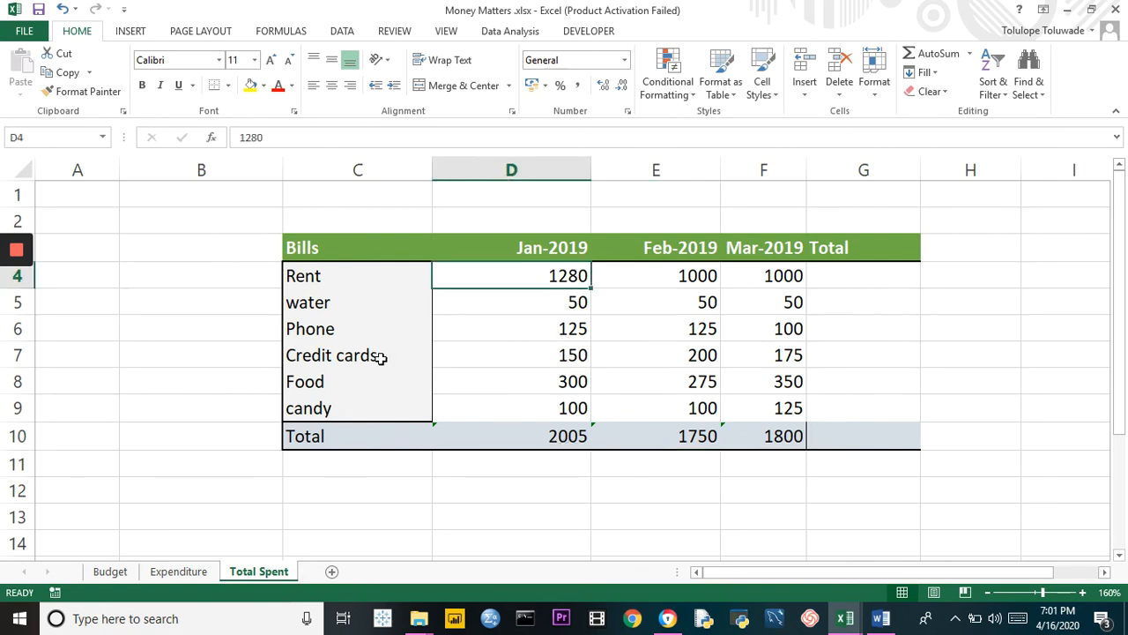
{"action": "left_click", "coordinate": [566, 378]}
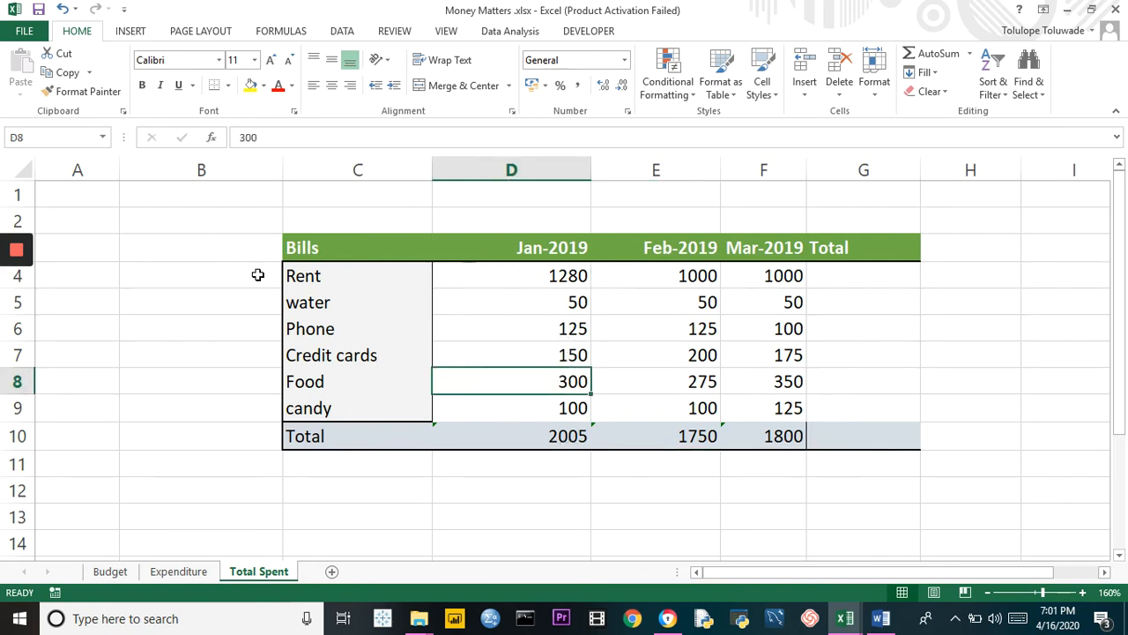
{"action": "left_click", "coordinate": [19, 294]}
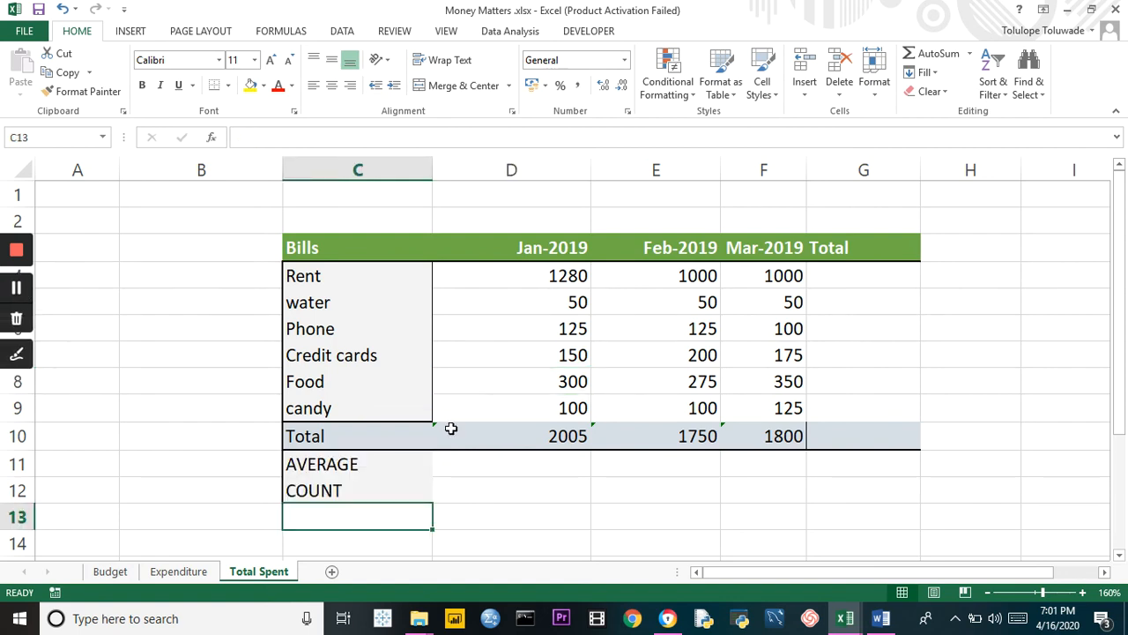
Average the January bills in cell D11 with the formula =AVERAGE(D4:D9)
{"action": "left_click", "coordinate": [547, 464]}
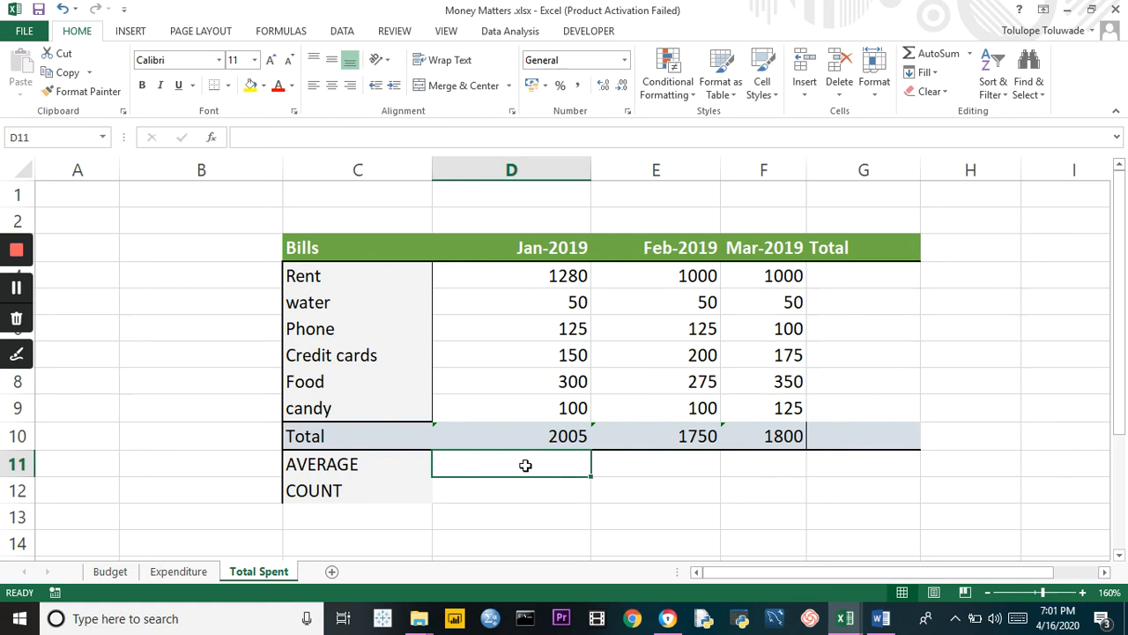
{"action": "type", "text": "="}
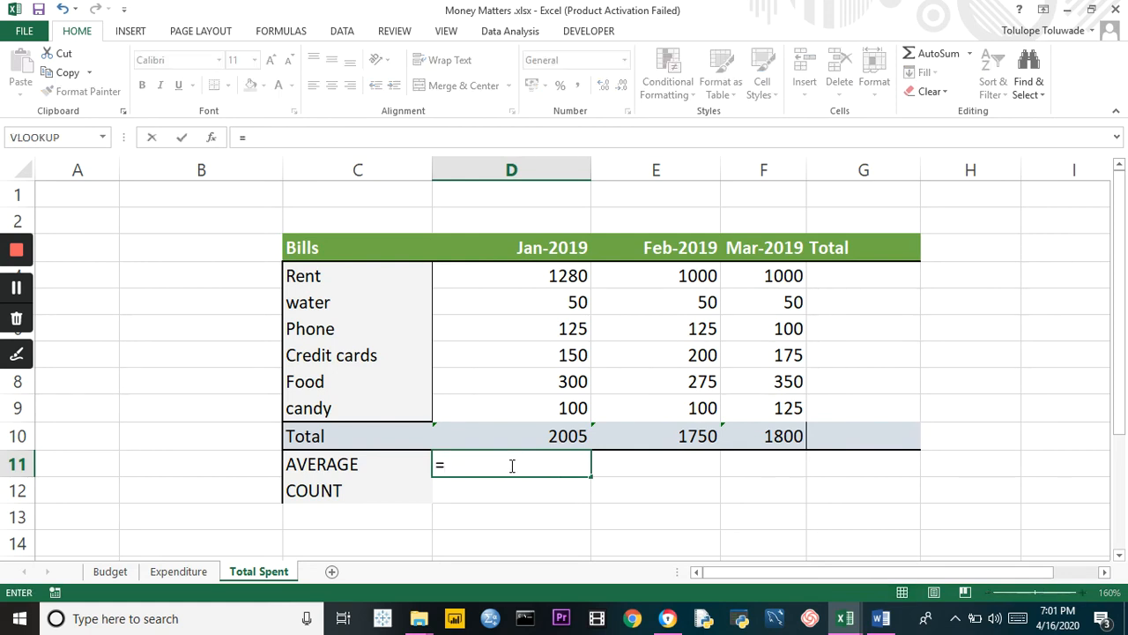
{"action": "type", "text": "AV"}
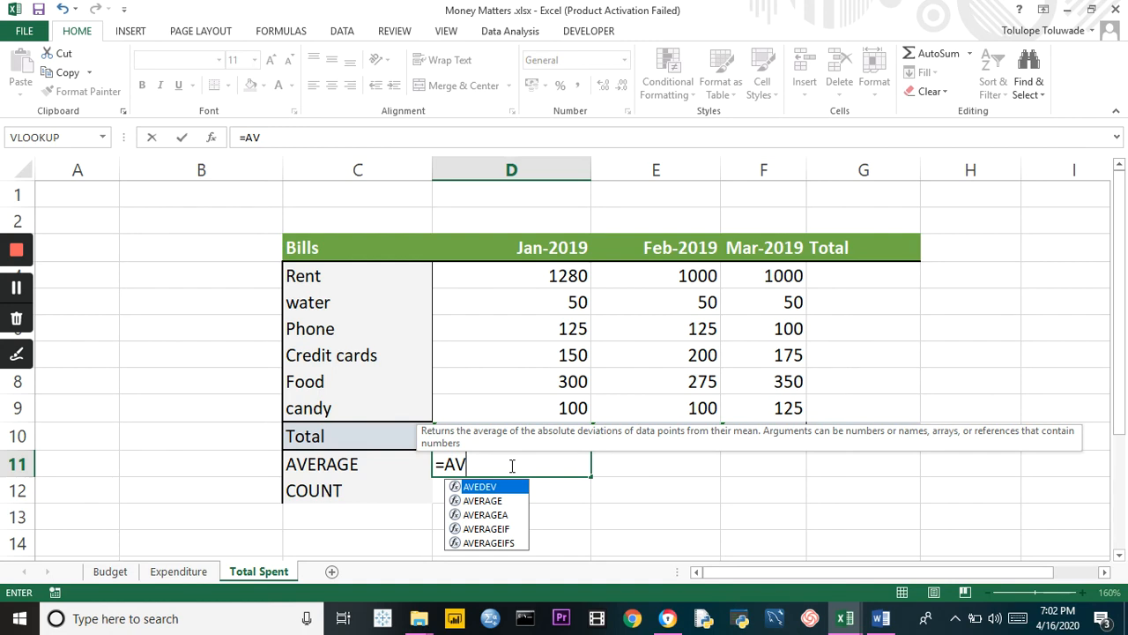
{"action": "left_click", "coordinate": [483, 501]}
{"action": "double_click", "coordinate": [483, 500]}
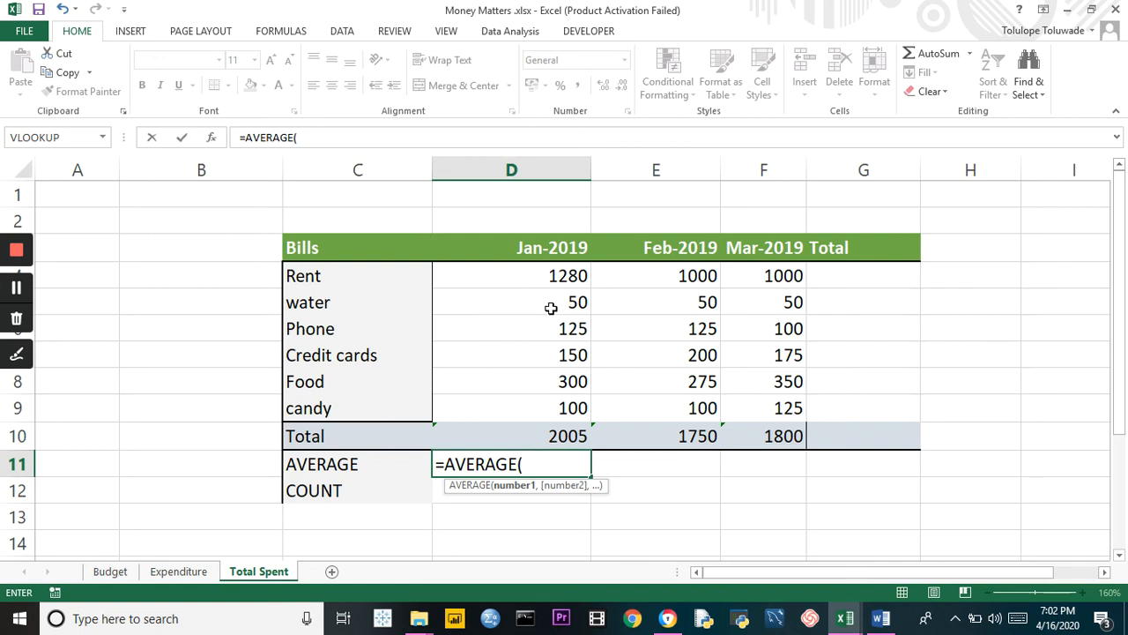
{"action": "left_click_drag", "start_coordinate": [564, 276], "coordinate": [569, 407]}
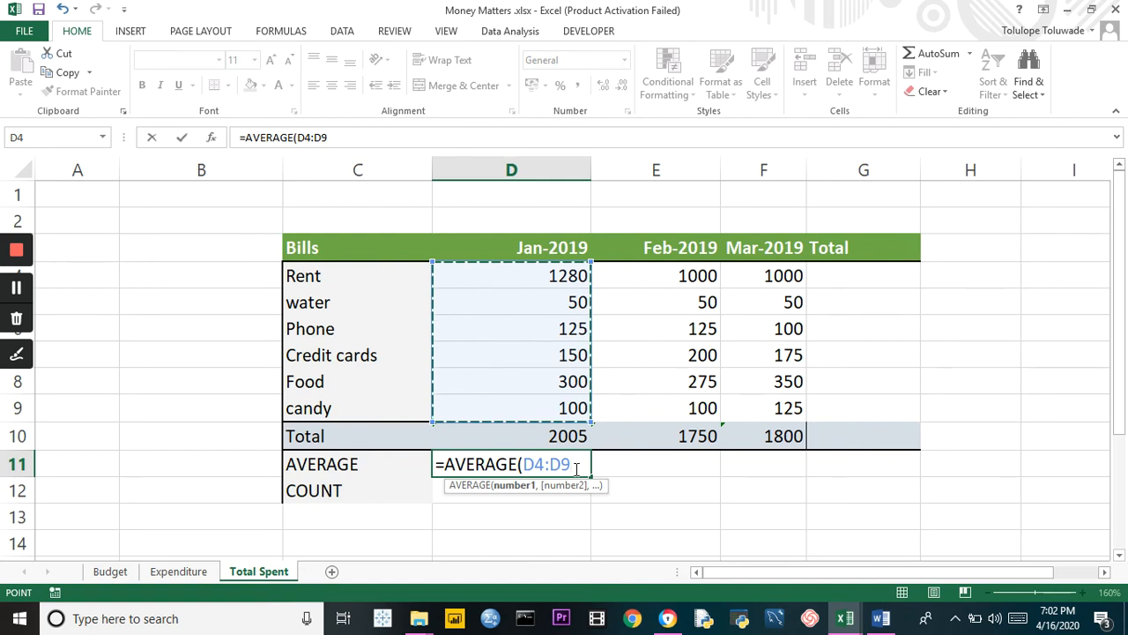
{"action": "type", "text": ")"}
{"action": "key", "text": "Return"}
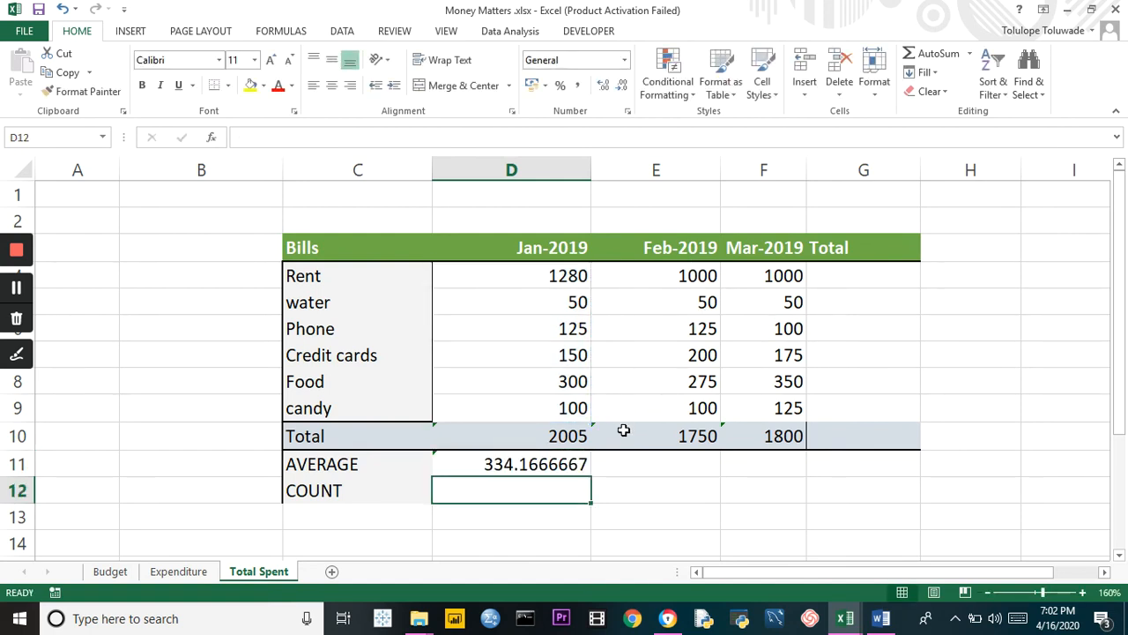
Average the February bills in cell E11 with the formula =AVERAGE(E4:E9)
{"action": "left_click", "coordinate": [630, 465]}
{"action": "type", "text": "="}
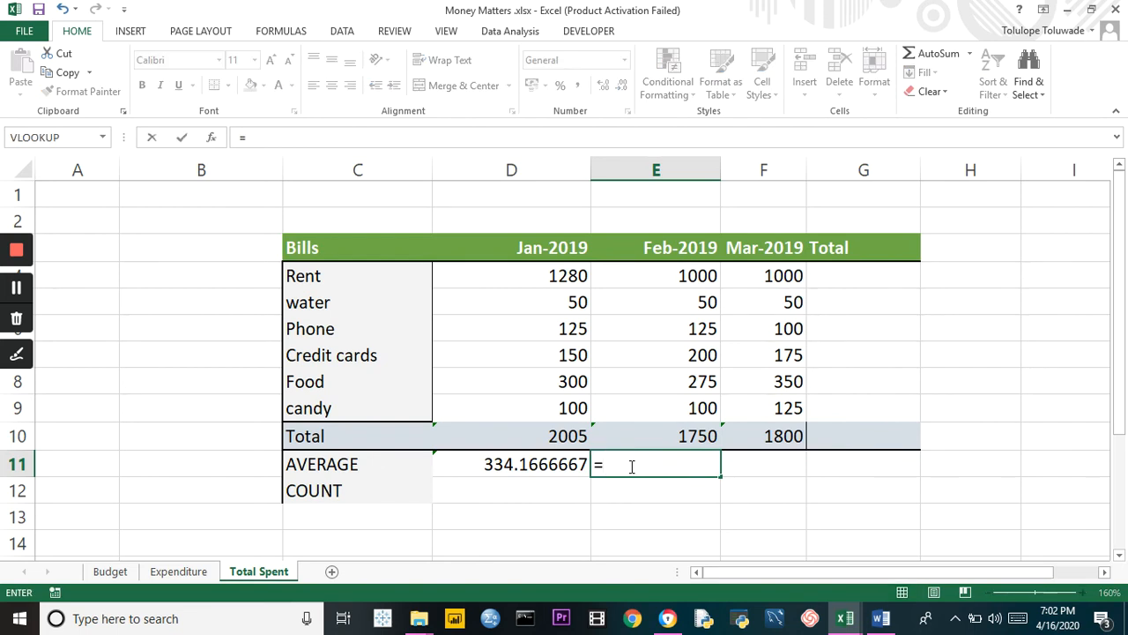
{"action": "type", "text": "AV"}
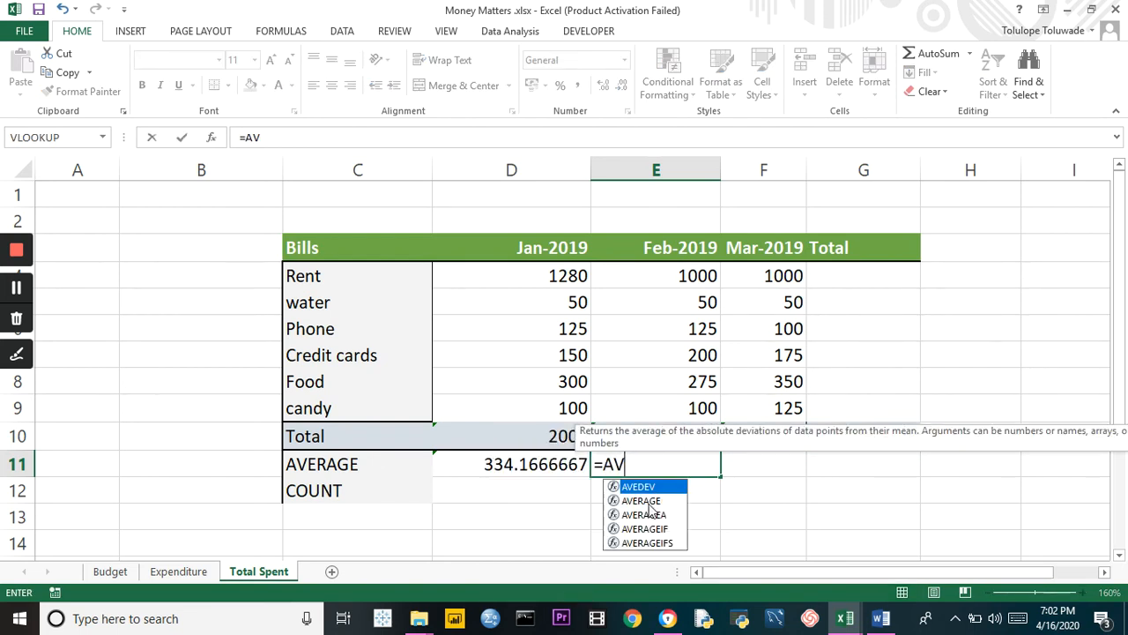
{"action": "double_click", "coordinate": [643, 501]}
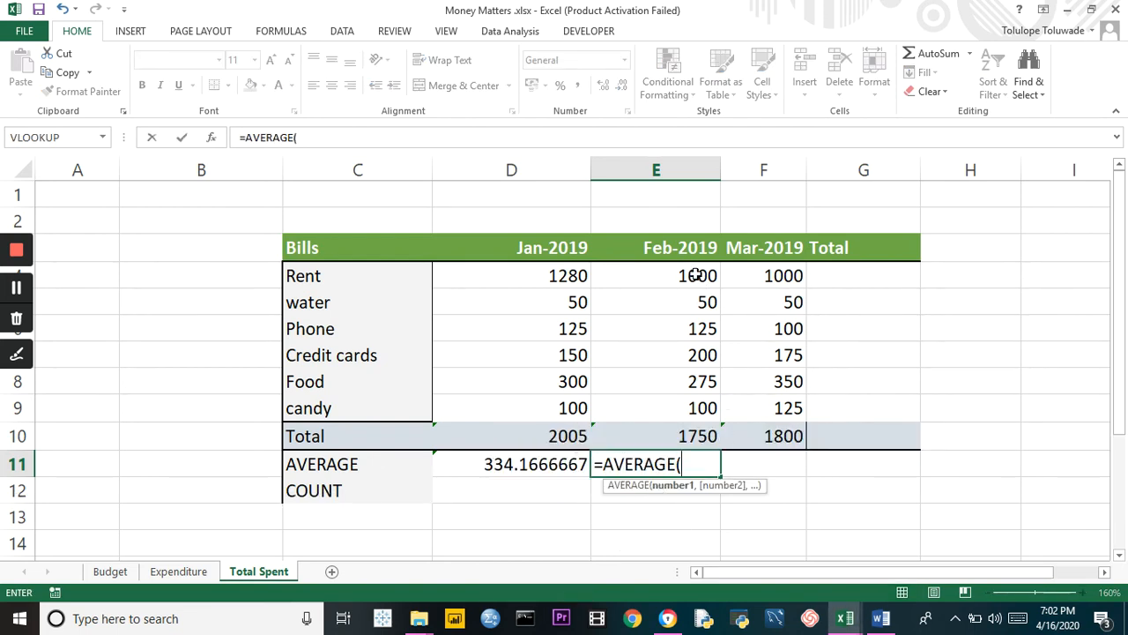
{"action": "left_click_drag", "start_coordinate": [695, 276], "coordinate": [697, 406]}
{"action": "type", "text": ")"}
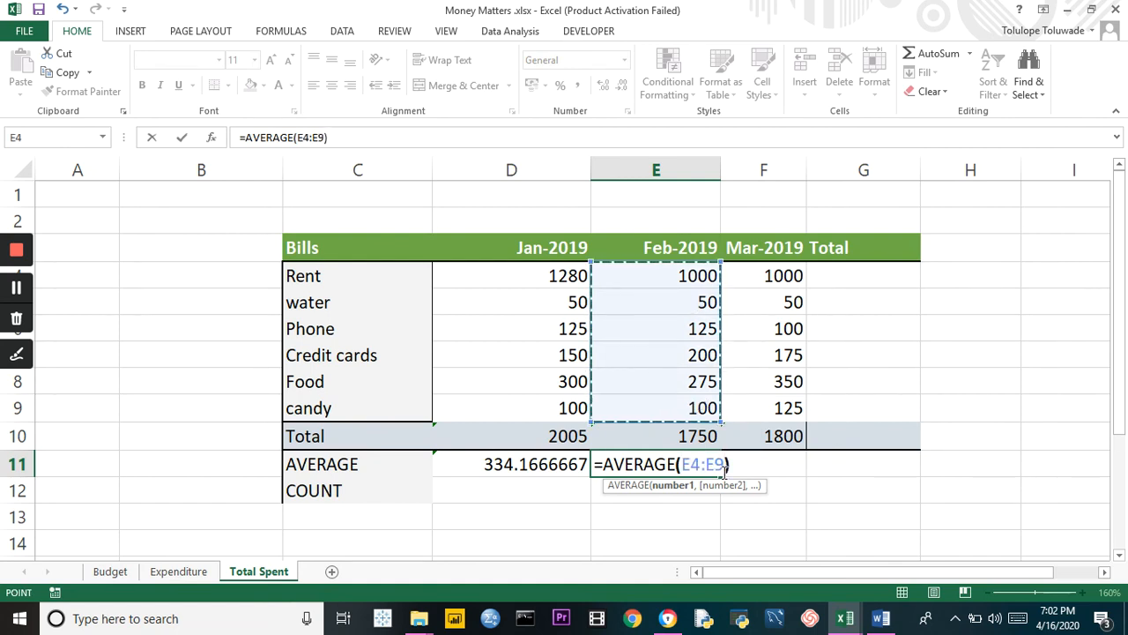
{"action": "key", "text": "Return"}
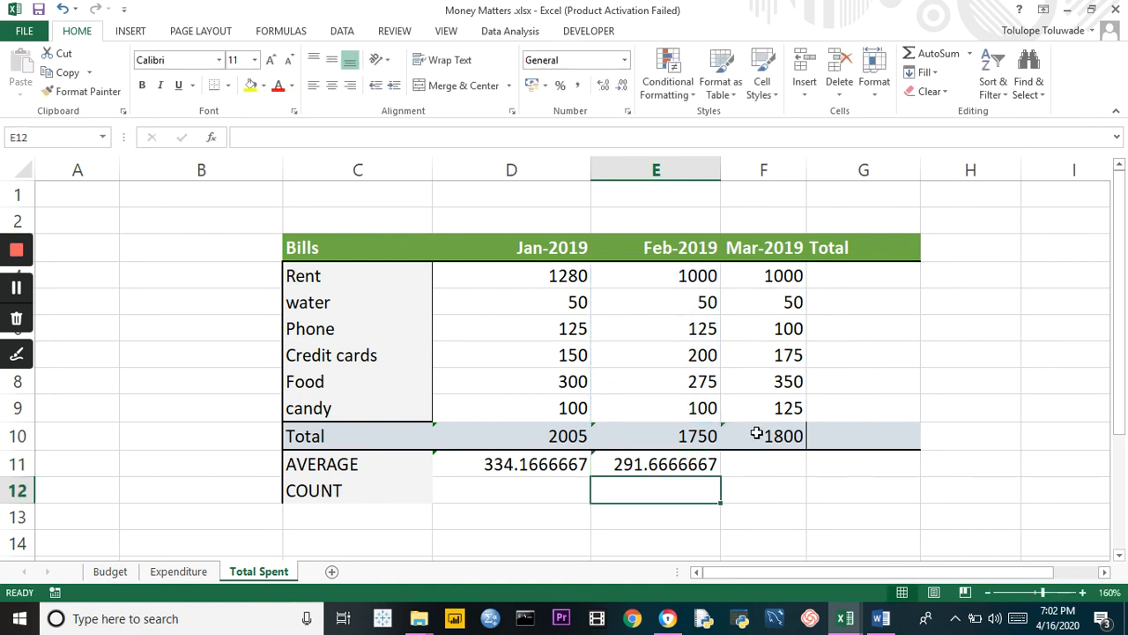
Average the March bills in cell F11 with the formula =AVERAGE(F4:F9)
{"action": "left_click", "coordinate": [754, 472]}
{"action": "type", "text": "="}
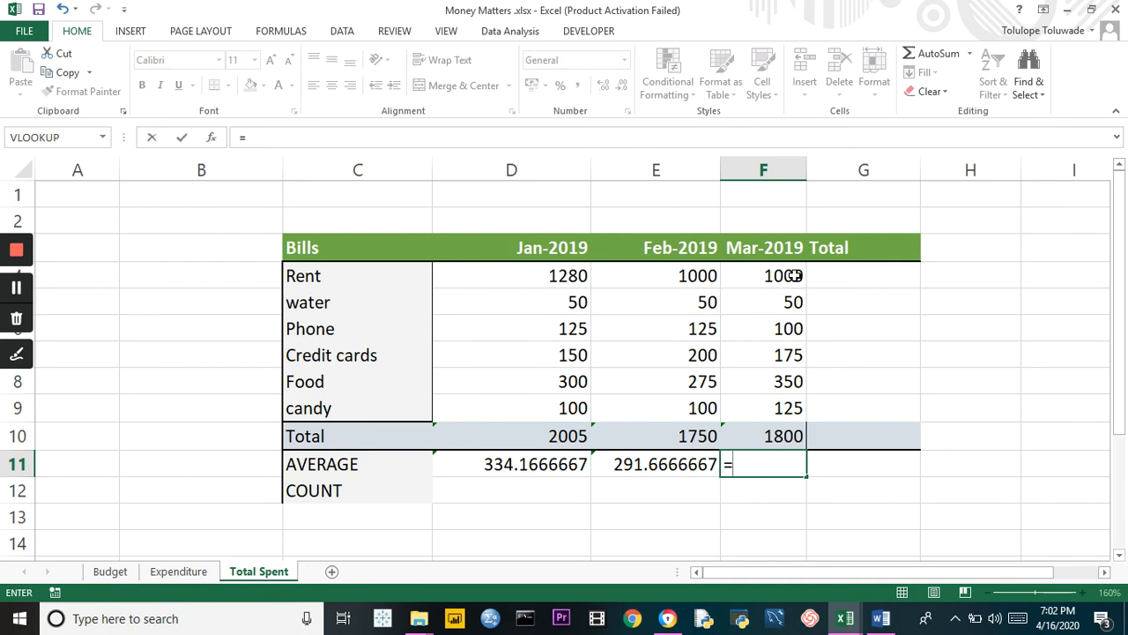
{"action": "mouse_move", "coordinate": [795, 276]}
{"action": "left_mouse_down"}
{"action": "mouse_move", "coordinate": [800, 355]}
{"action": "mouse_move", "coordinate": [793, 249]}
{"action": "mouse_move", "coordinate": [787, 276]}
{"action": "left_mouse_up"}
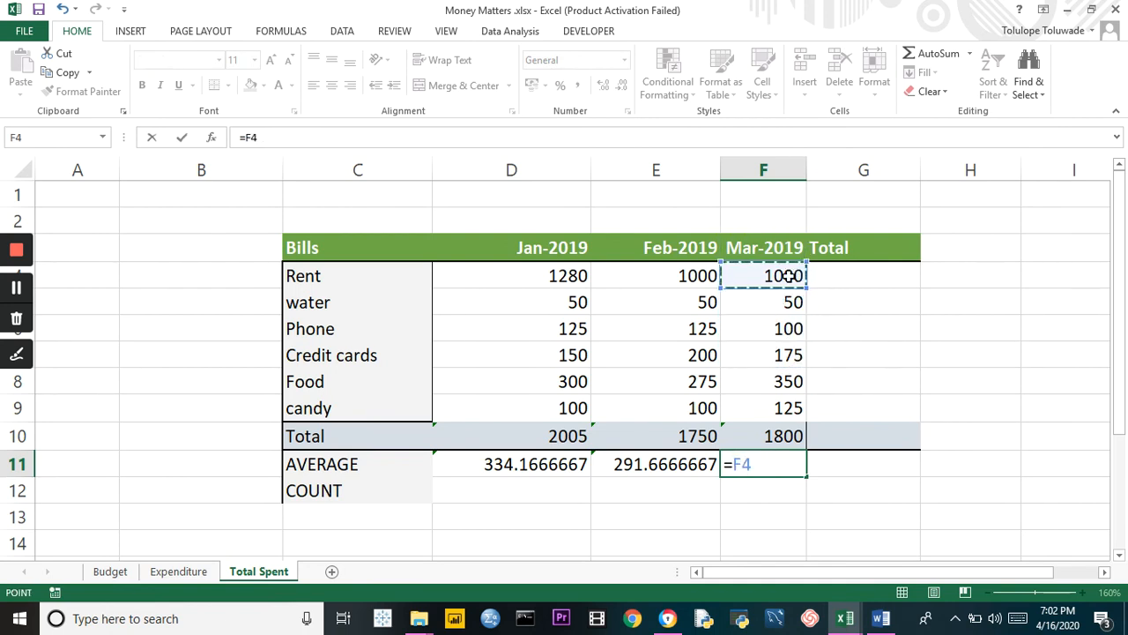
{"action": "key", "text": "BackSpace"}
{"action": "key", "text": "BackSpace"}
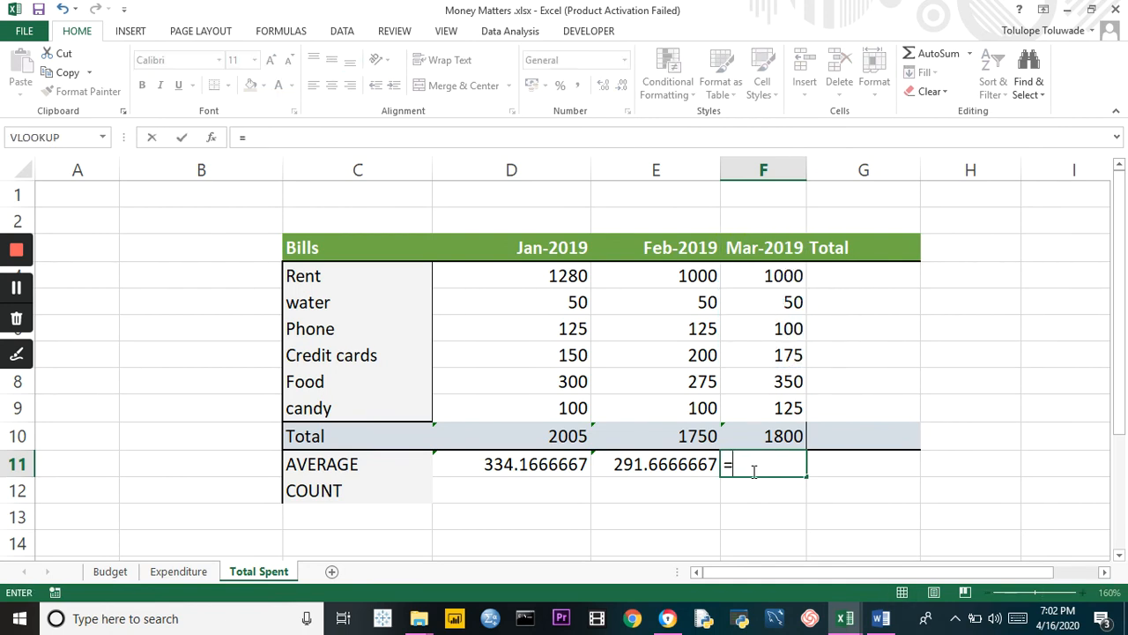
{"action": "type", "text": "AVE"}
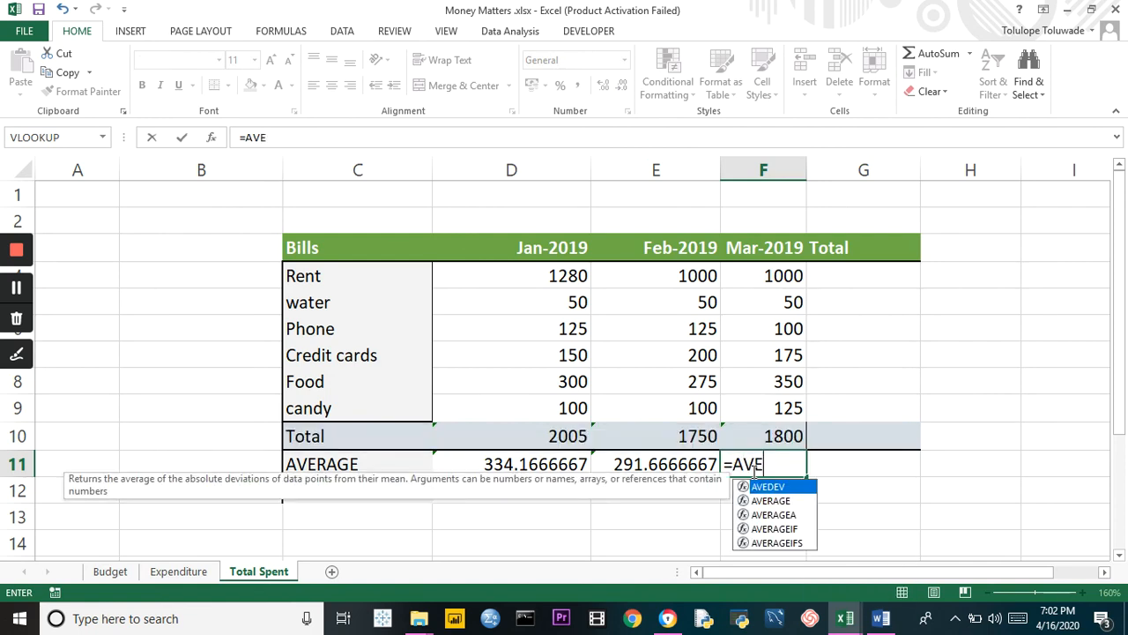
{"action": "left_click", "coordinate": [771, 501]}
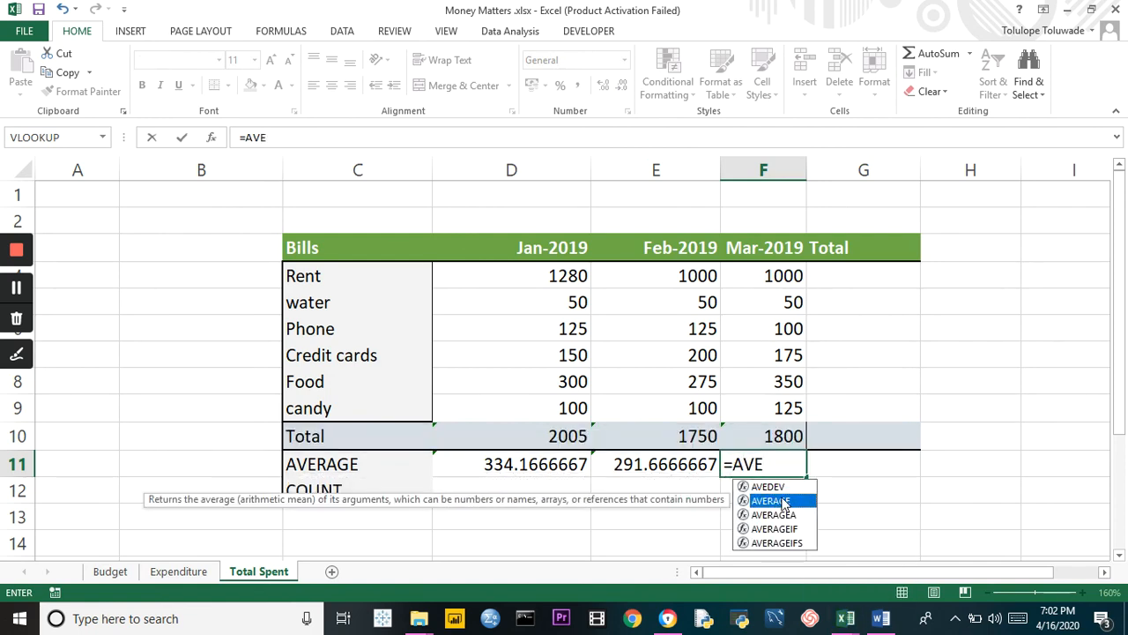
{"action": "double_click", "coordinate": [784, 503]}
{"action": "left_click_drag", "start_coordinate": [793, 275], "coordinate": [785, 403]}
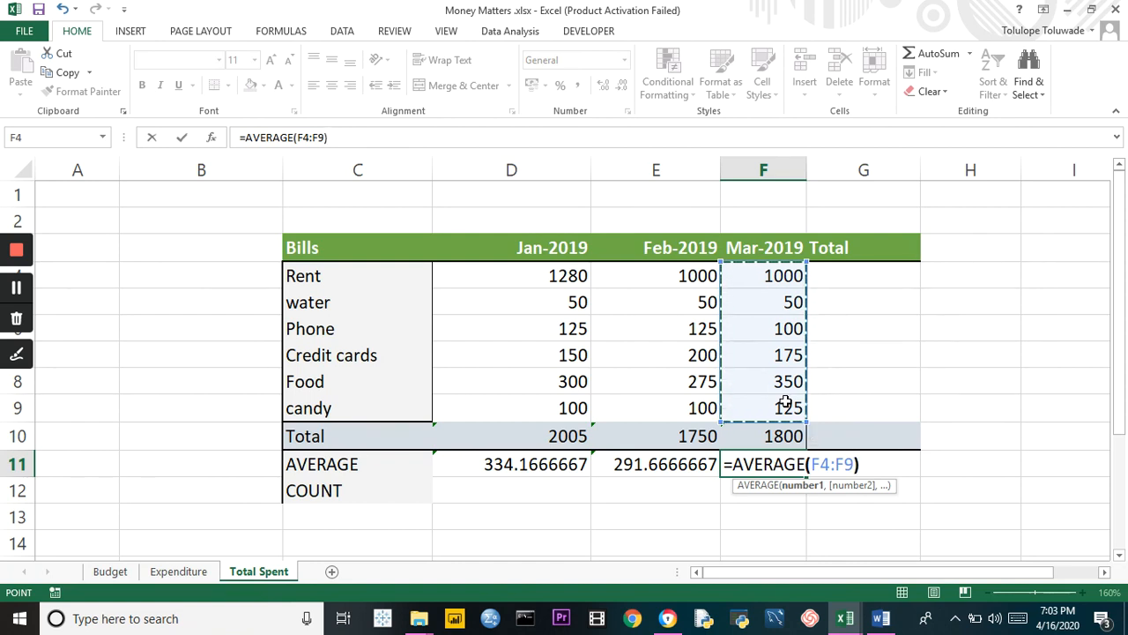
{"action": "type", "text": ")"}
{"action": "key", "text": "Return"}
Count the January bill entries in cell D12 with the formula =COUNT(D4:D9)
{"action": "left_click", "coordinate": [529, 492]}
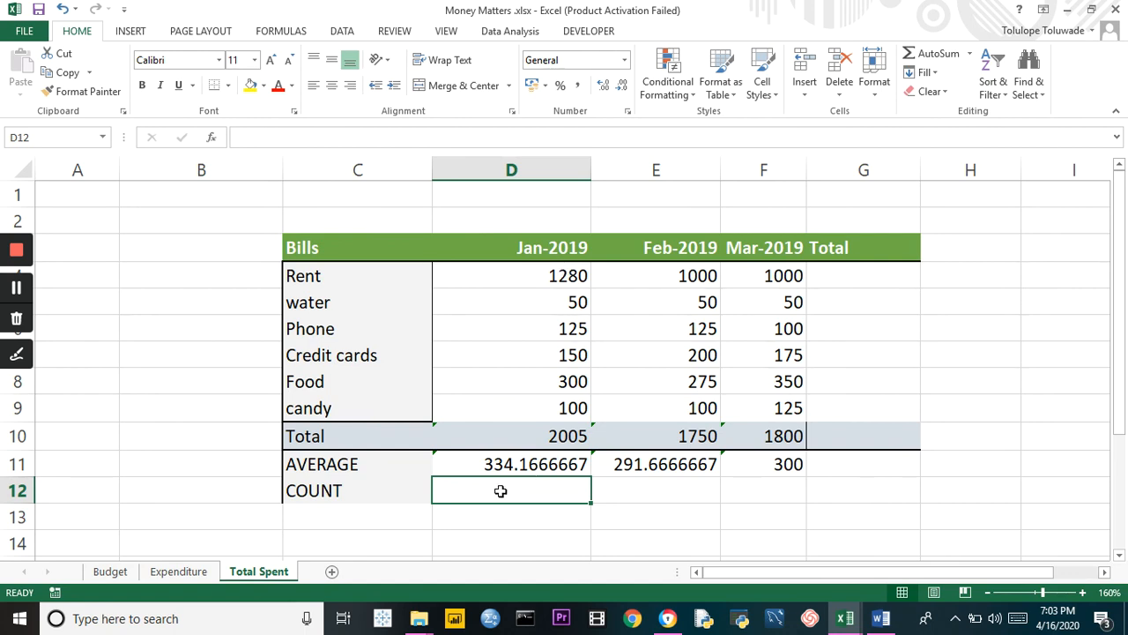
{"action": "type", "text": "=COU"}
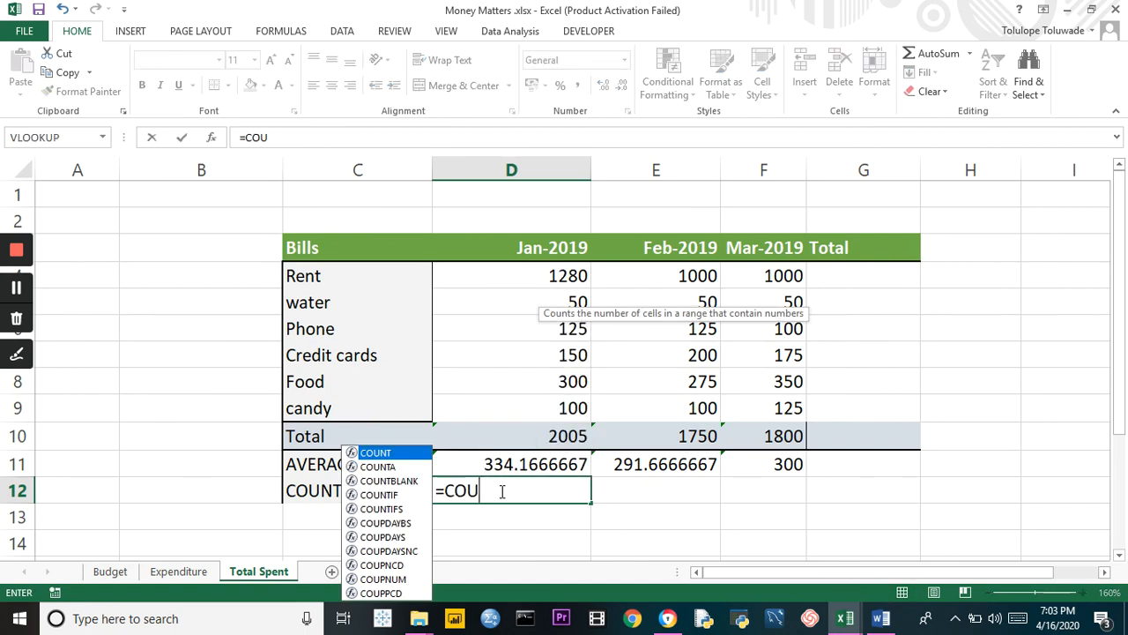
{"action": "double_click", "coordinate": [376, 453]}
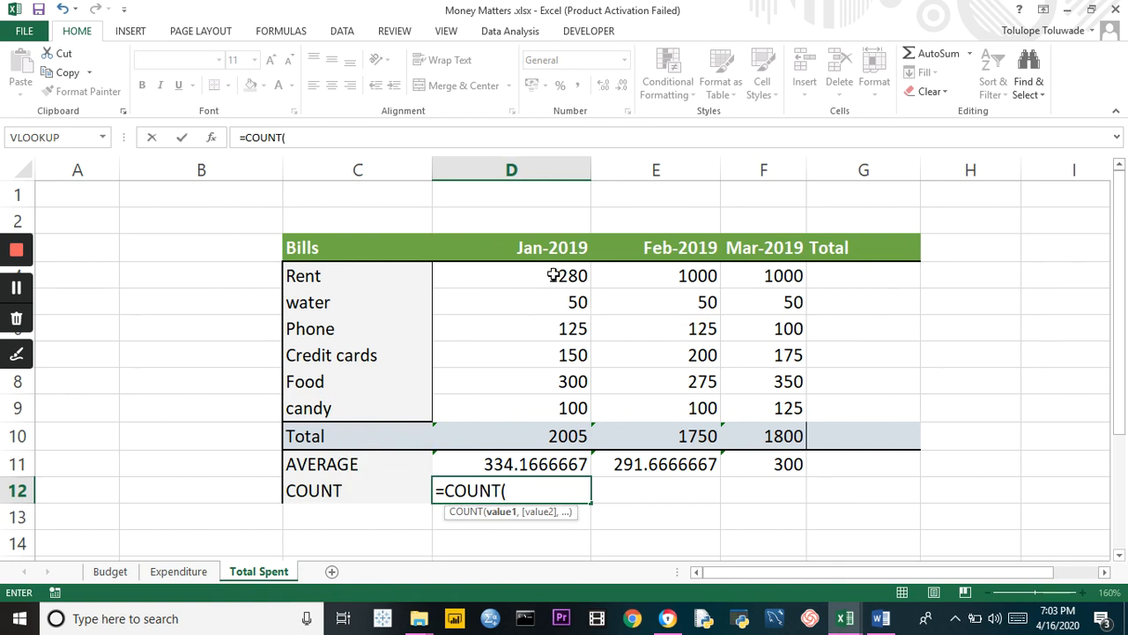
{"action": "left_click_drag", "start_coordinate": [553, 276], "coordinate": [564, 408]}
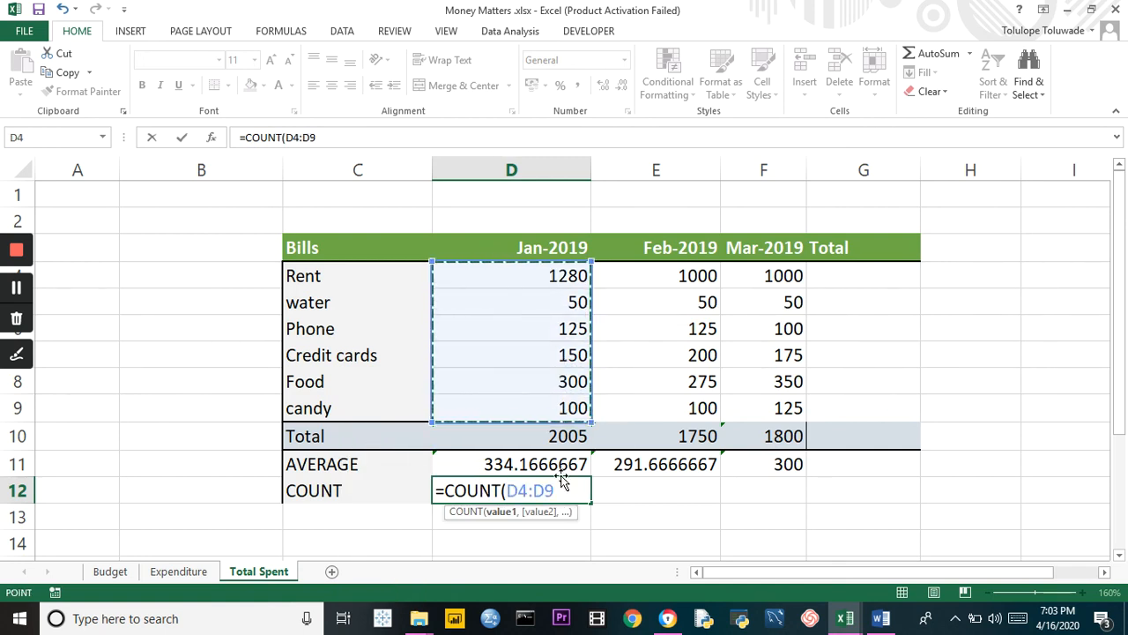
{"action": "type", "text": ")"}
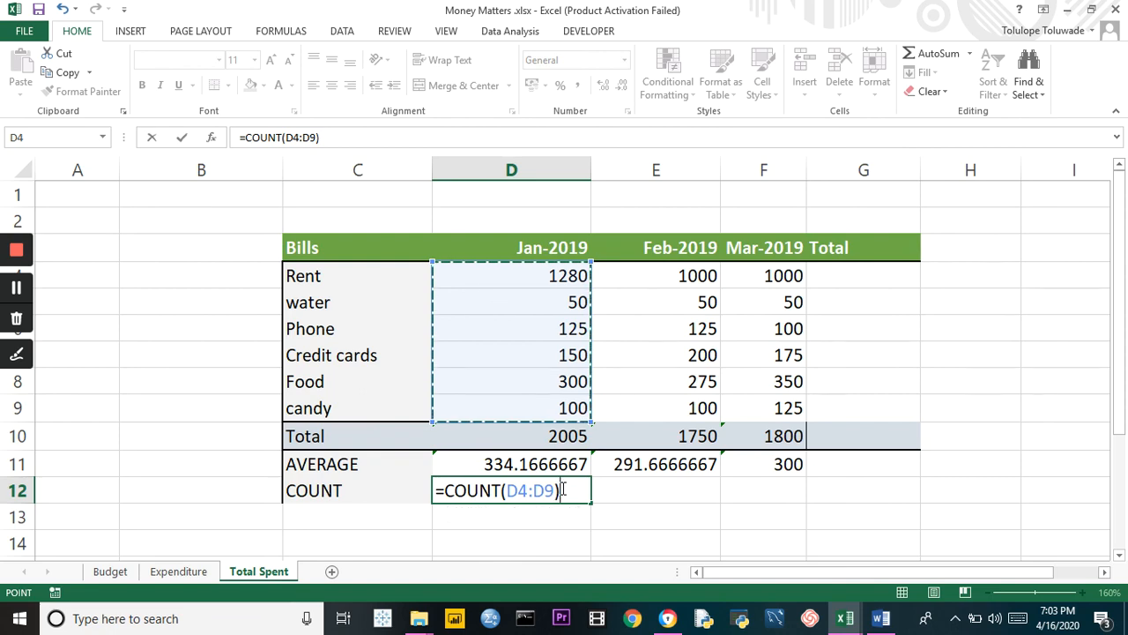
{"action": "key", "text": "Return"}
Count the February bill entries in cell E12 with the formula =COUNT(E4:E9)
{"action": "left_click", "coordinate": [647, 489]}
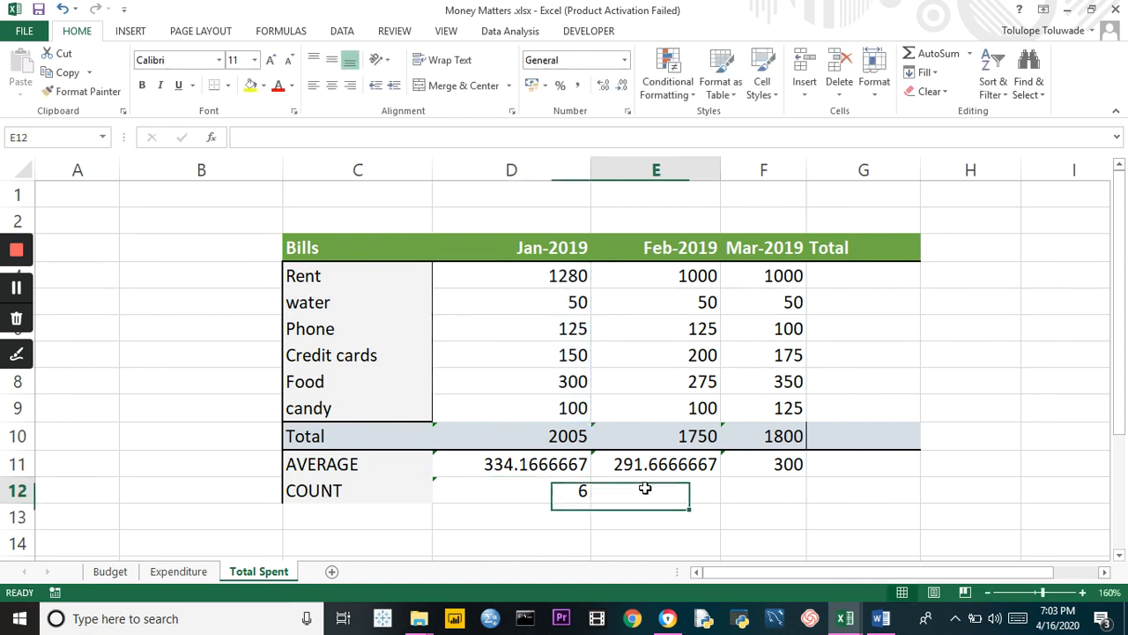
{"action": "type", "text": "=COUNT"}
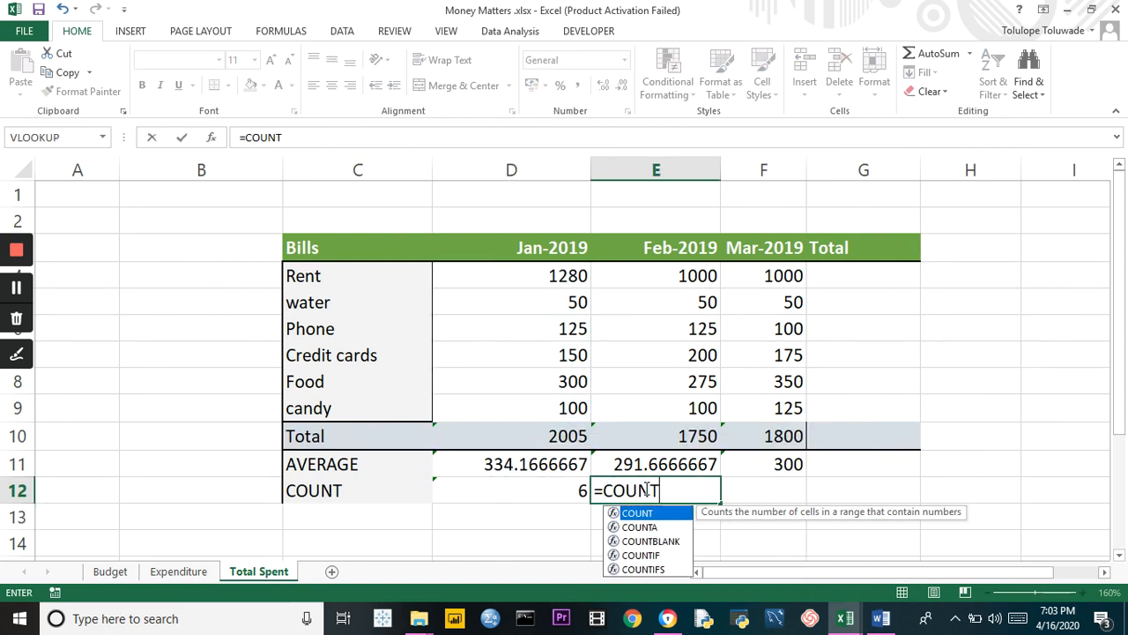
{"action": "type", "text": "("}
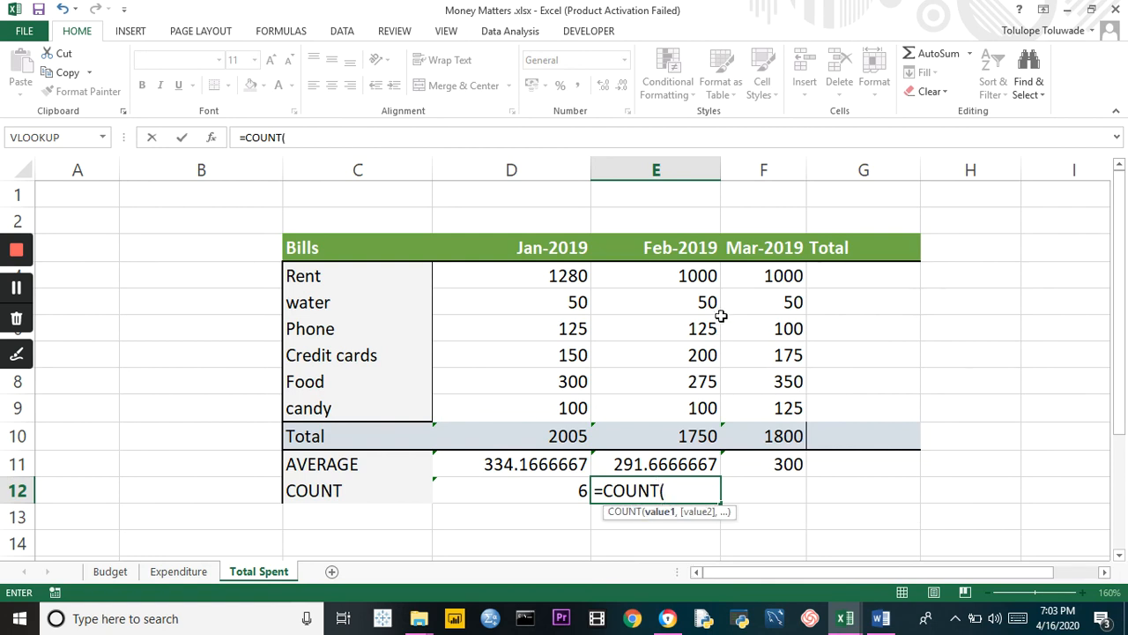
{"action": "left_click_drag", "start_coordinate": [705, 272], "coordinate": [709, 398]}
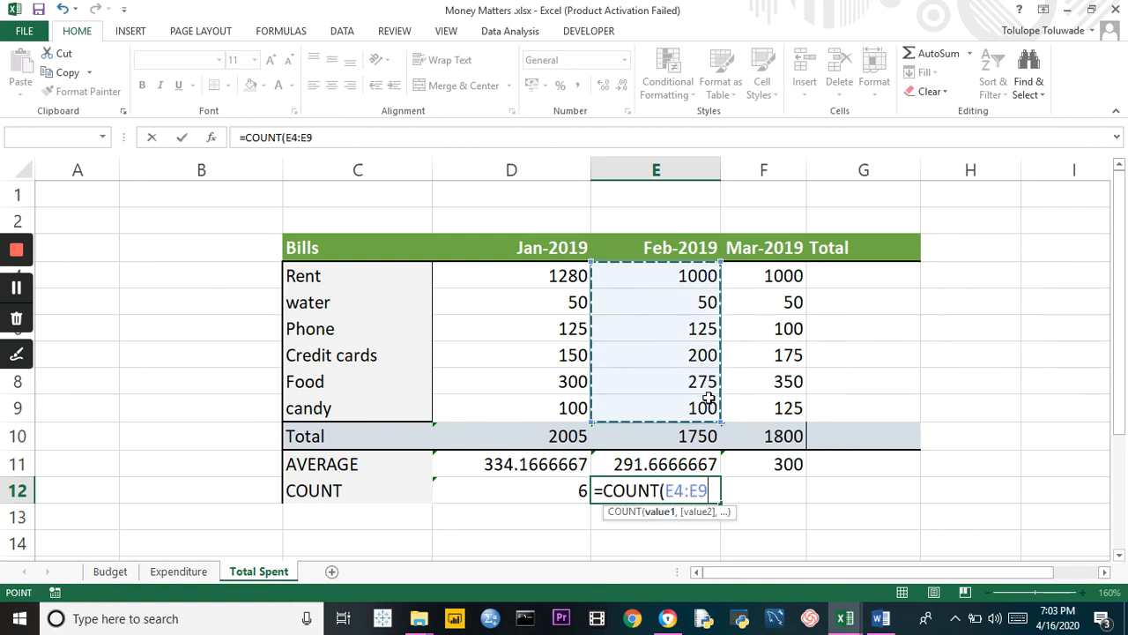
{"action": "type", "text": ")"}
{"action": "key", "text": "Return"}
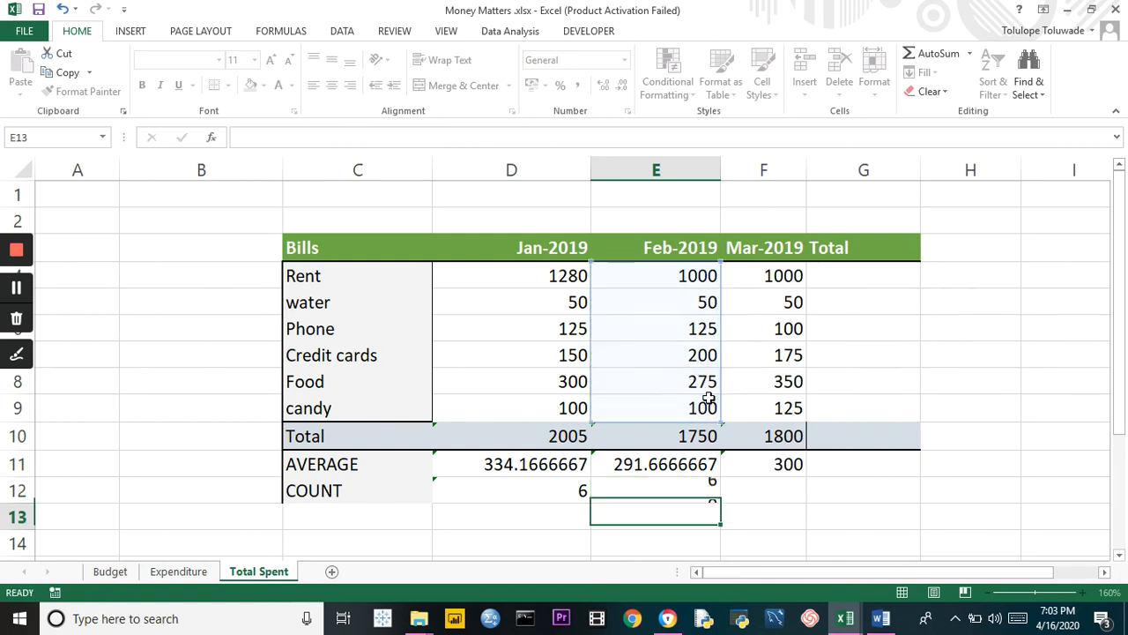
Count the March bill entries in cell F12 with a COUNT formula over F4:F9
{"action": "left_click", "coordinate": [766, 494]}
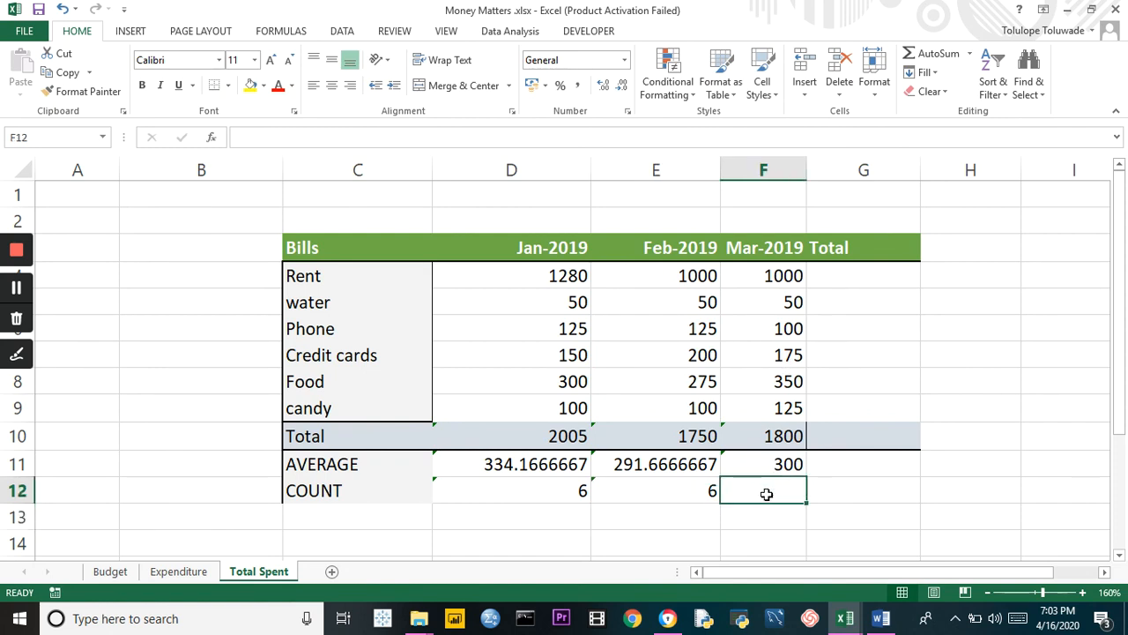
{"action": "type", "text": "=COUNT"}
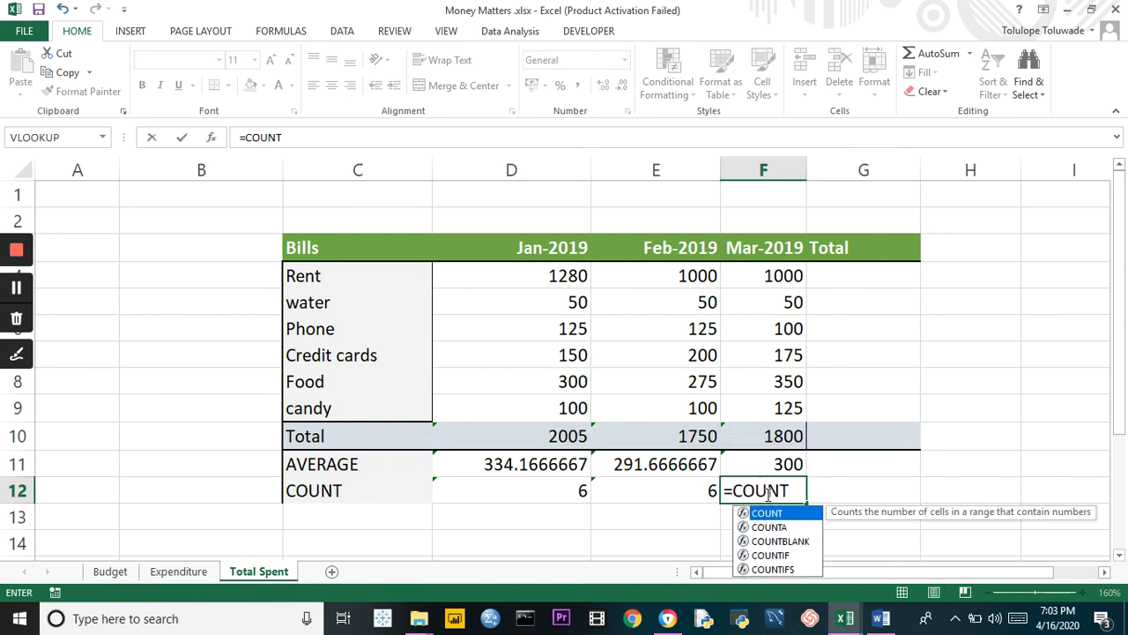
{"action": "double_click", "coordinate": [767, 513]}
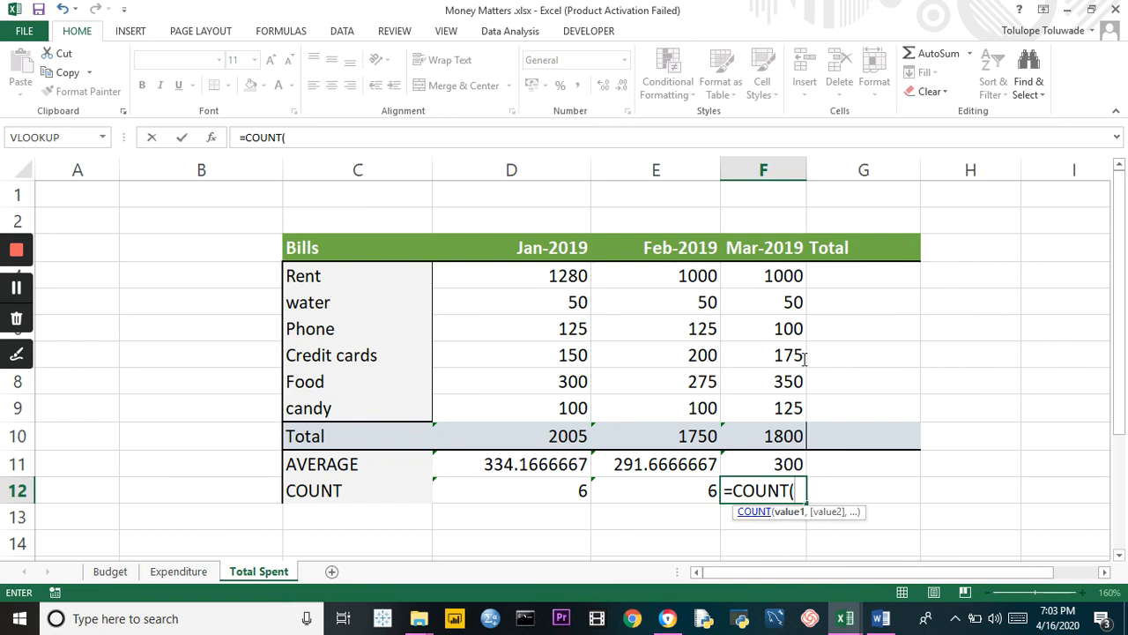
{"action": "left_click_drag", "start_coordinate": [797, 275], "coordinate": [796, 401]}
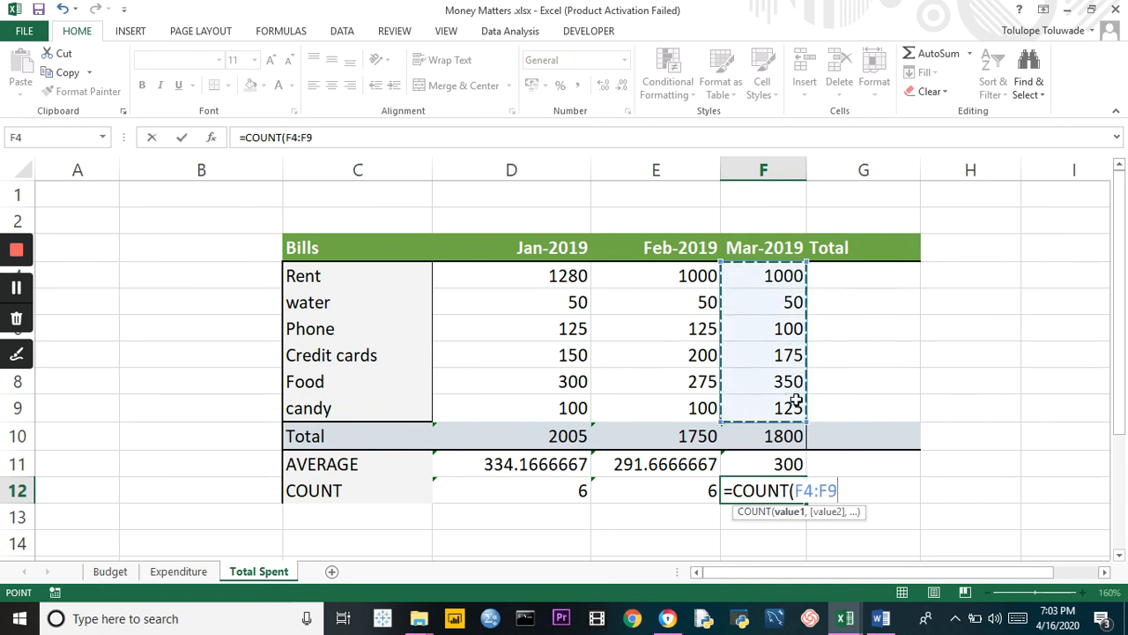
{"action": "key", "text": "Return"}
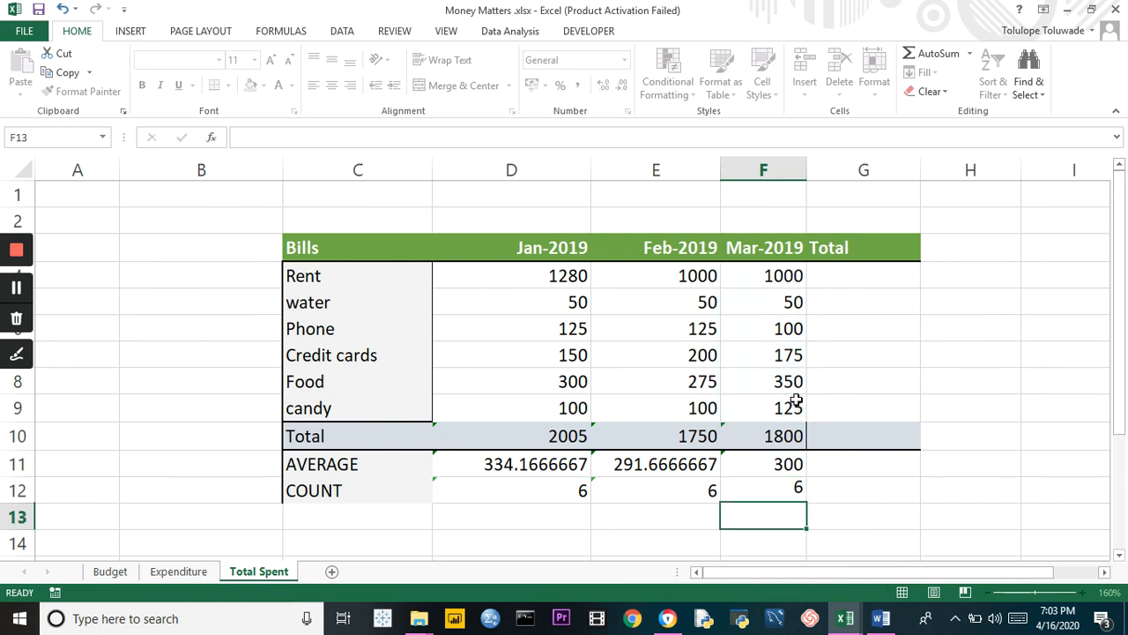